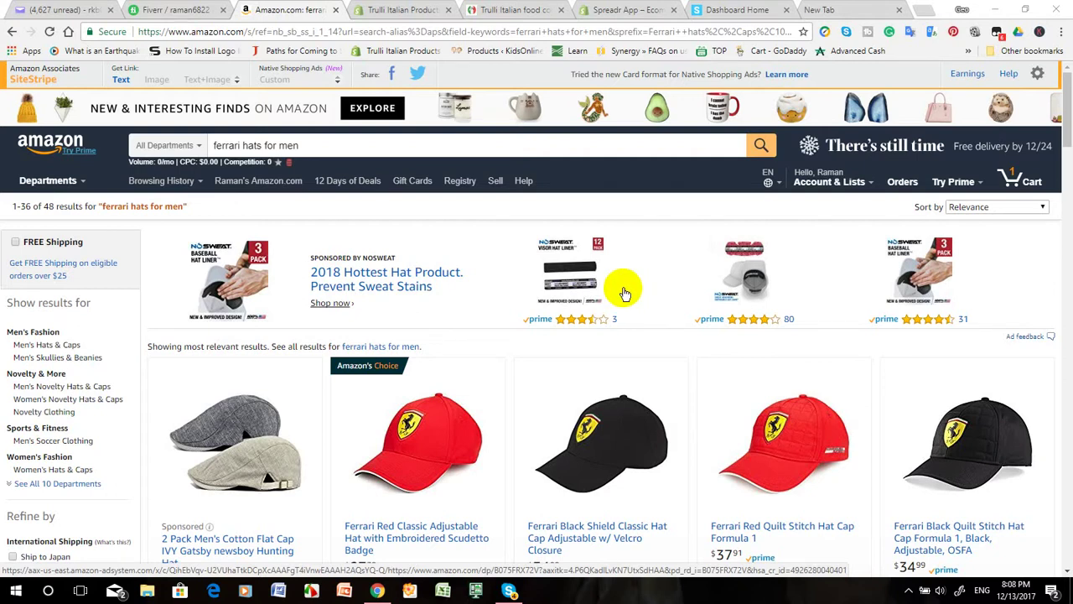
Switch to the Trulli Italian Products storefront homepage and briefly scroll through it
click(503, 10)
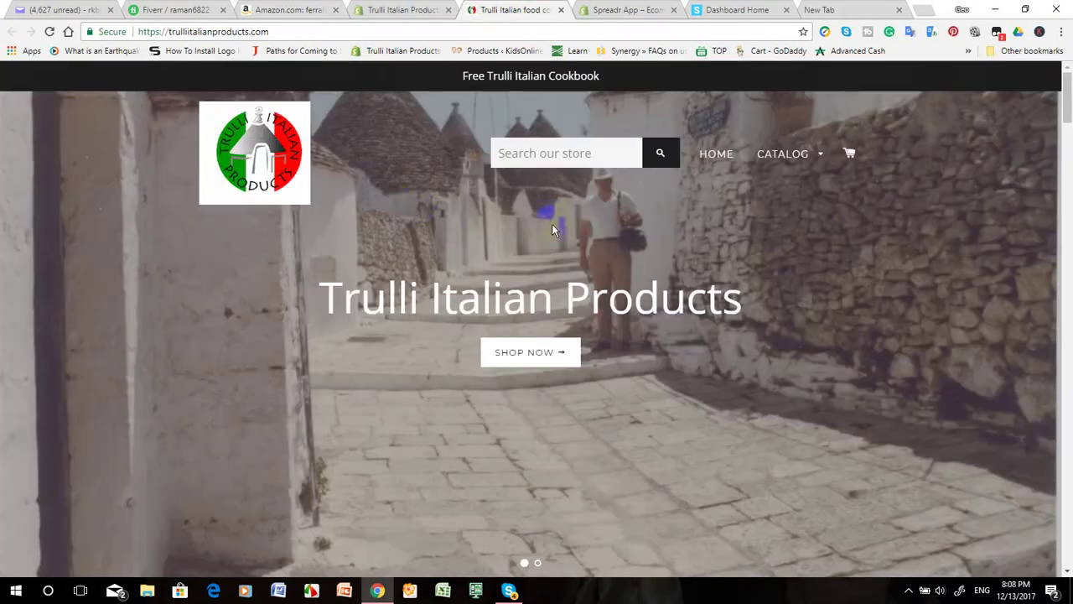
scroll(736, 238, down, 2)
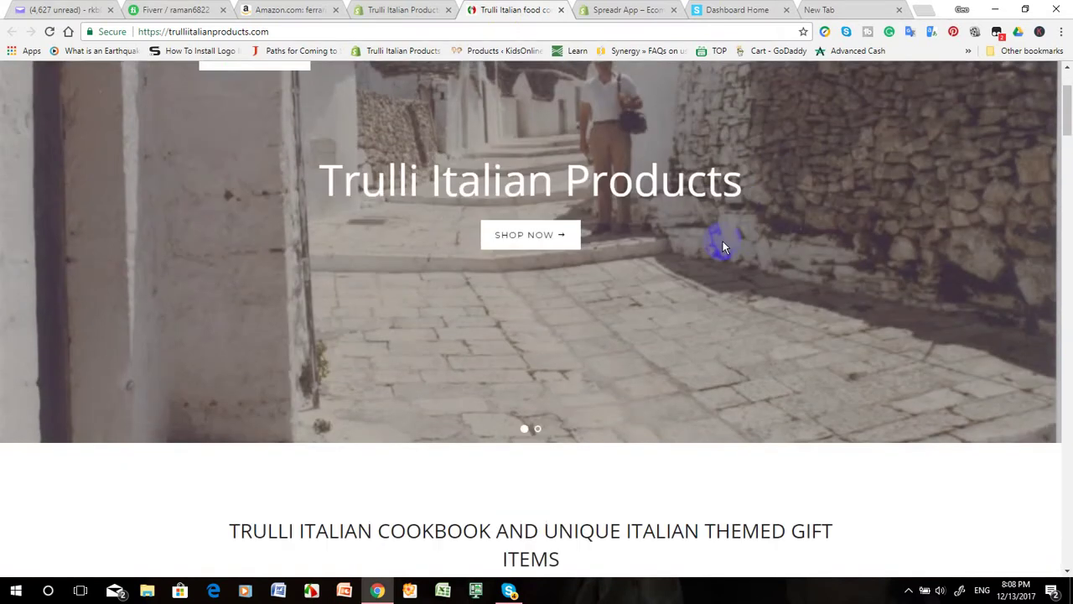
scroll(719, 240, up, 2)
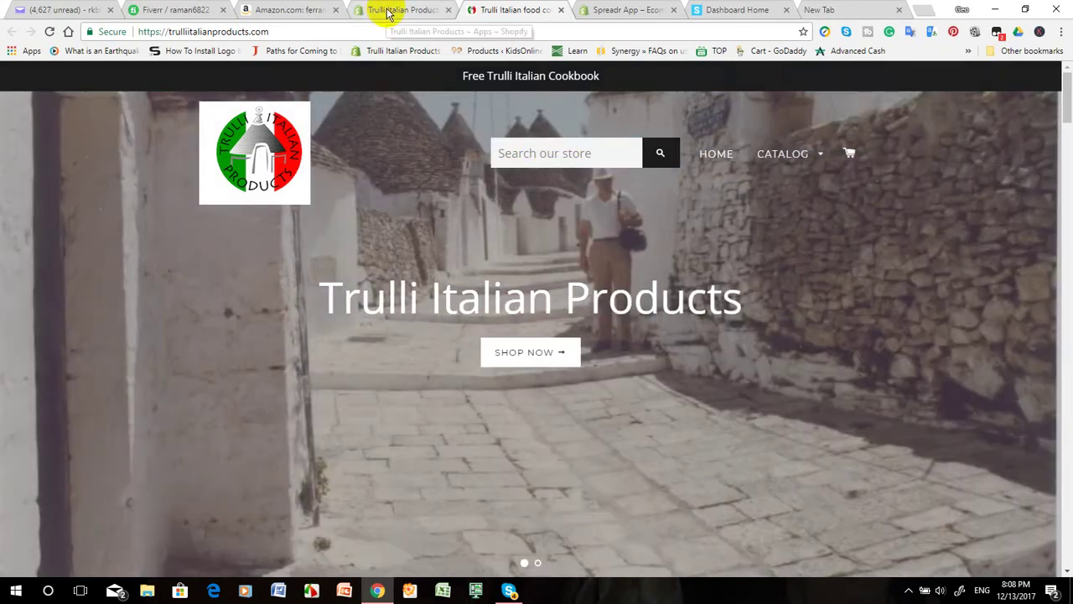
Show the Shopify admin Apps page listing Digital Downloads, Kit, Oberlo and Spreadr App
click(388, 12)
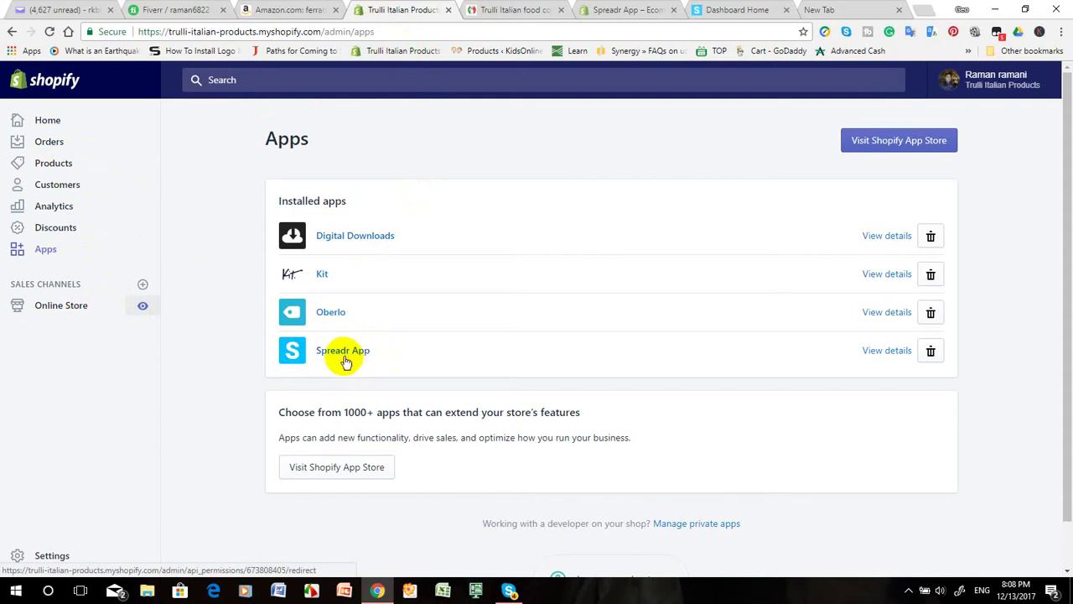
View the Spreadr App Store listing and read through its features, description and $5.00/month pricing
click(621, 13)
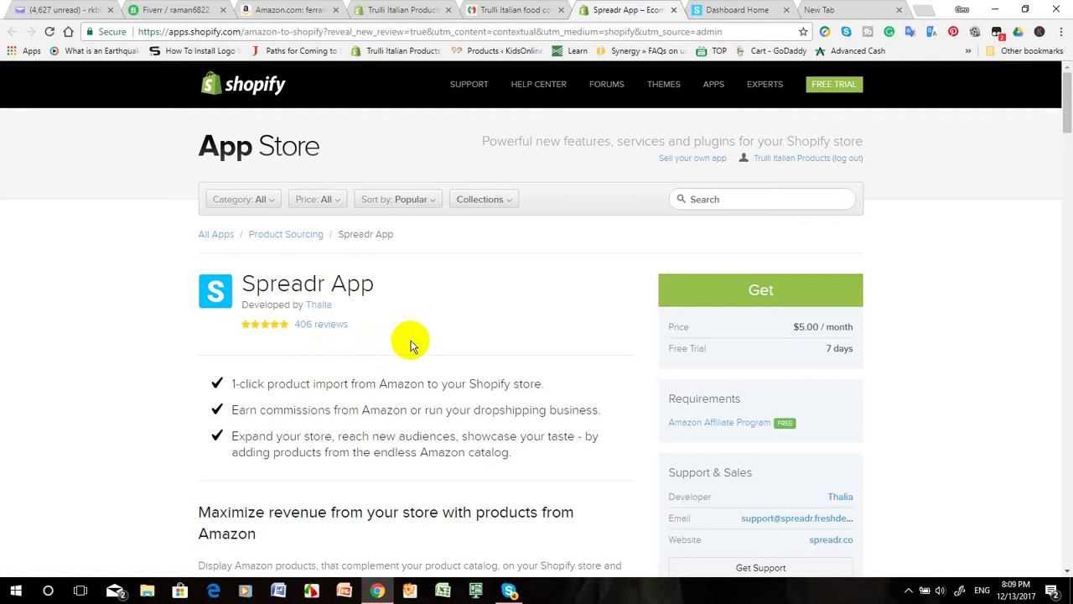
scroll(411, 344, down, 1)
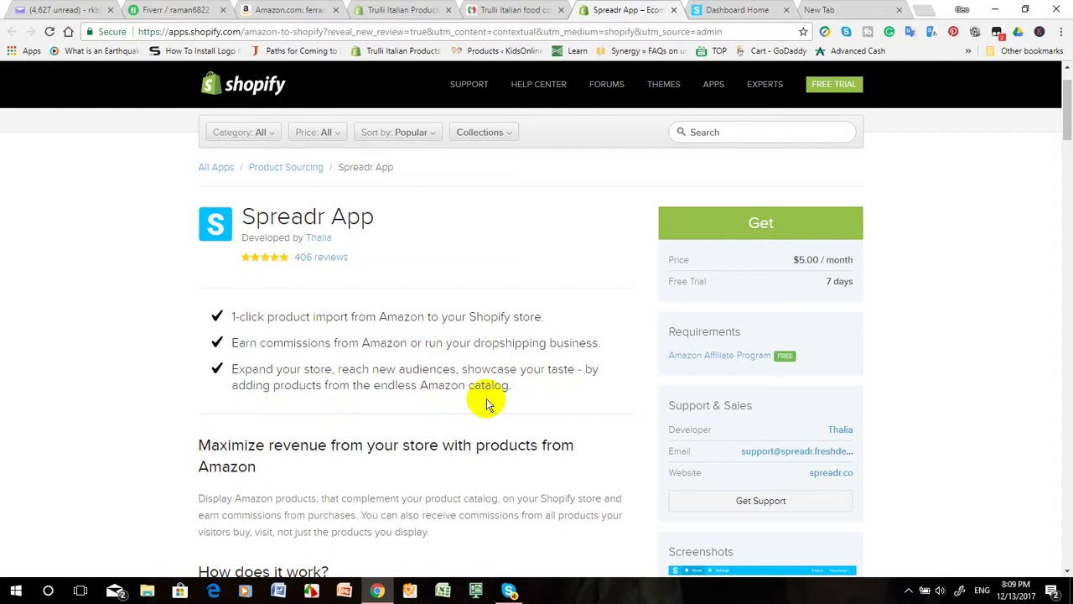
scroll(485, 403, down, 1)
scroll(444, 379, down, 1)
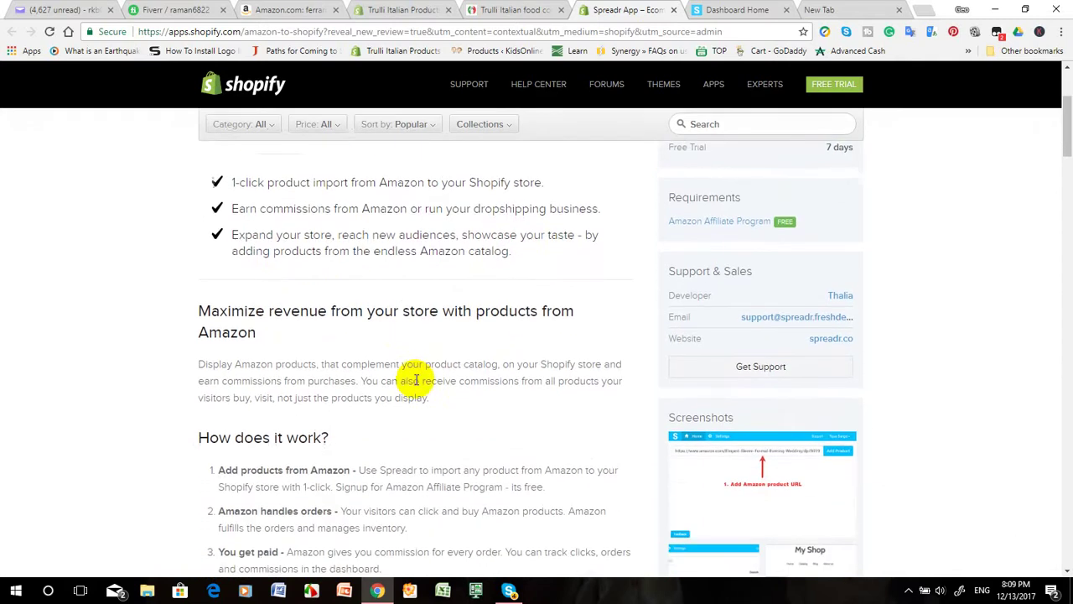
scroll(416, 379, down, 5)
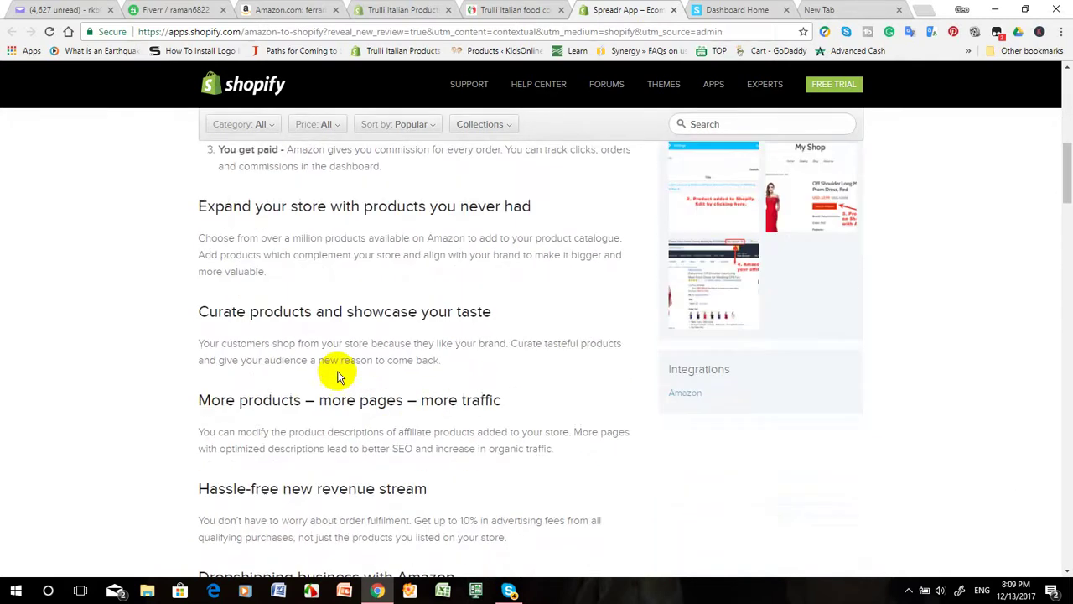
scroll(338, 376, down, 13)
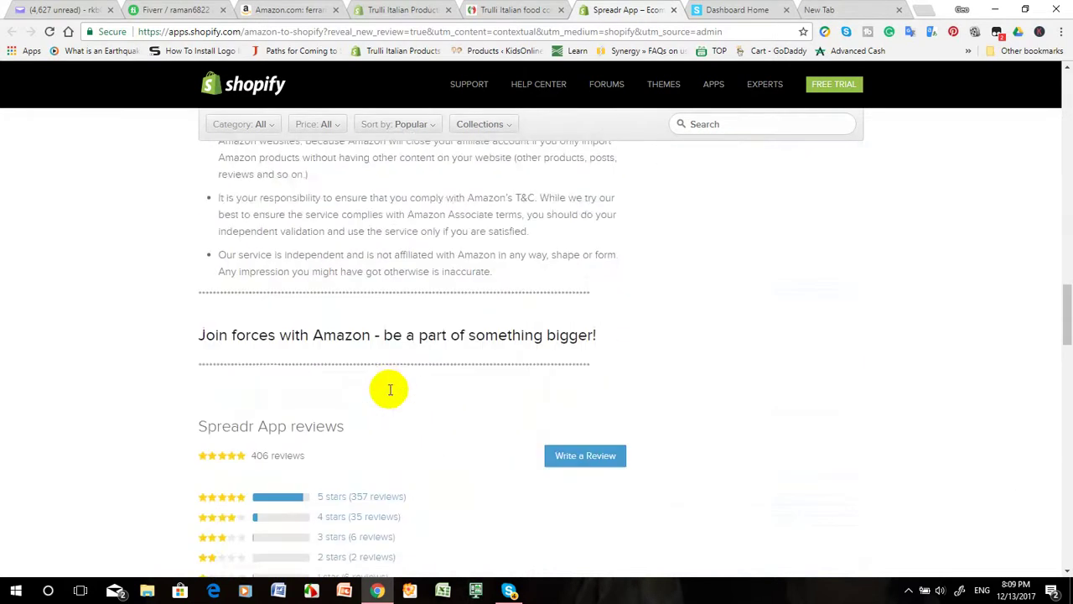
scroll(389, 389, down, 6)
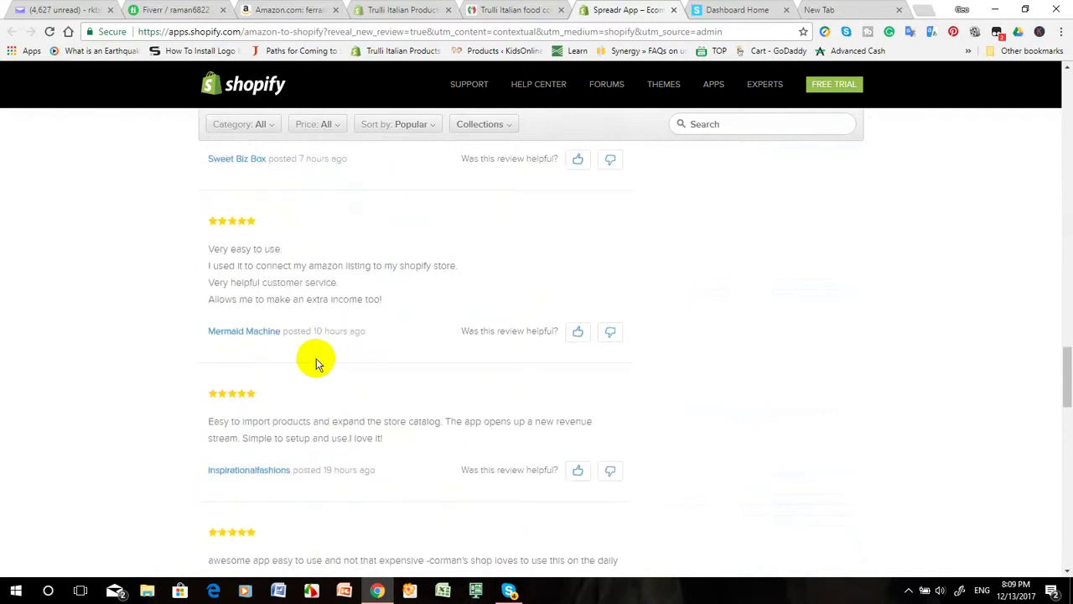
scroll(316, 363, down, 3)
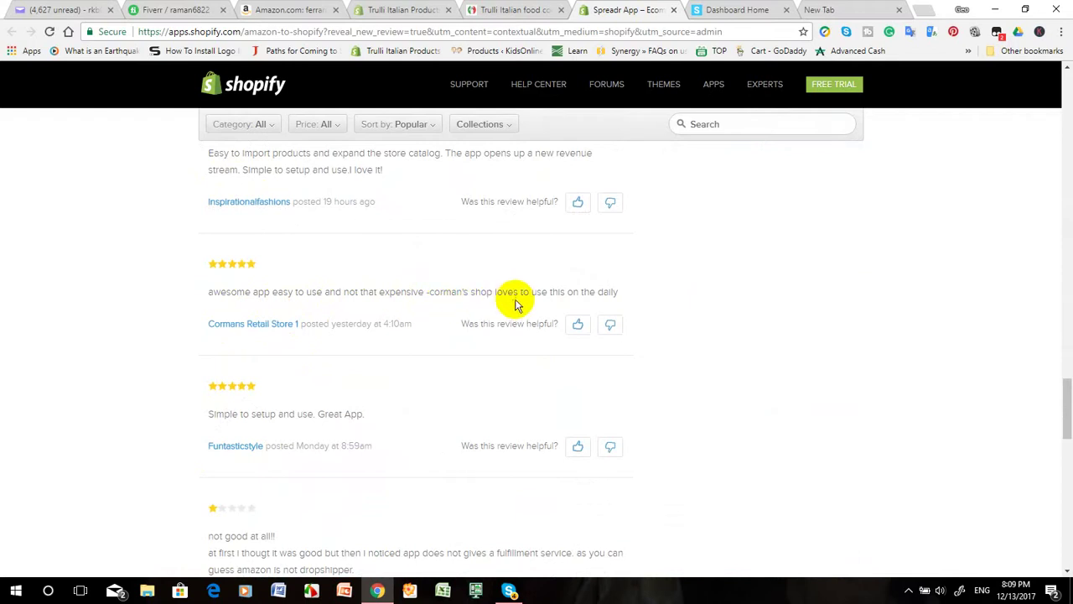
scroll(414, 364, down, 1)
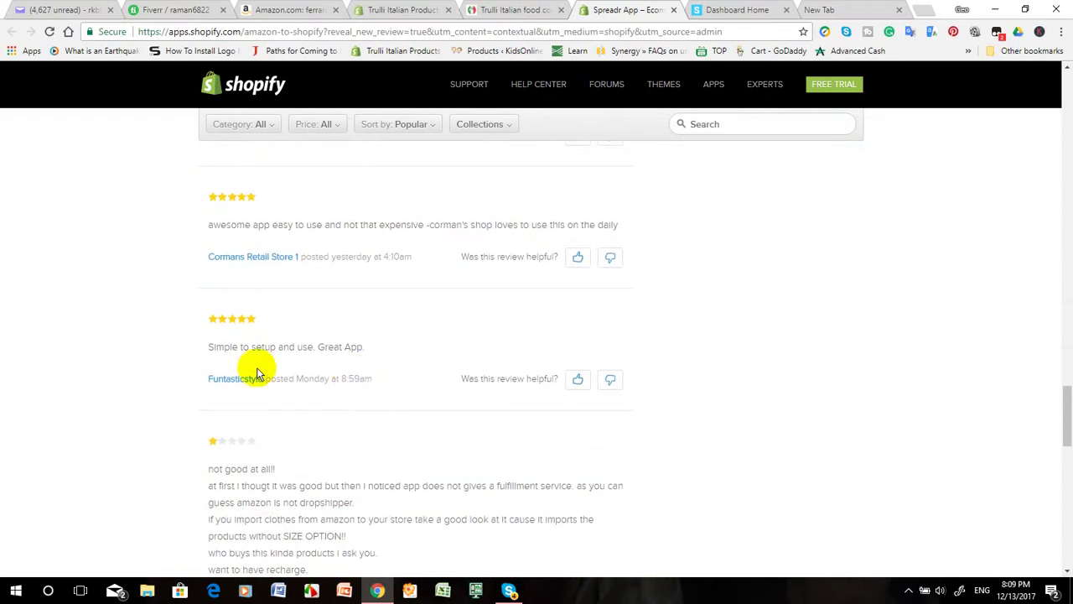
scroll(366, 366, down, 3)
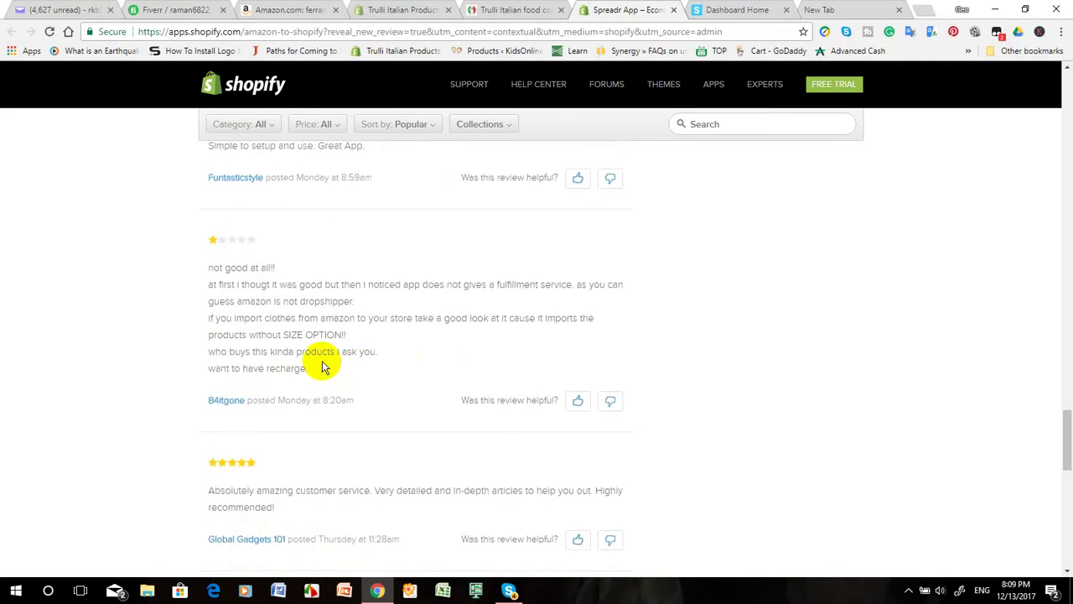
scroll(307, 330, down, 1)
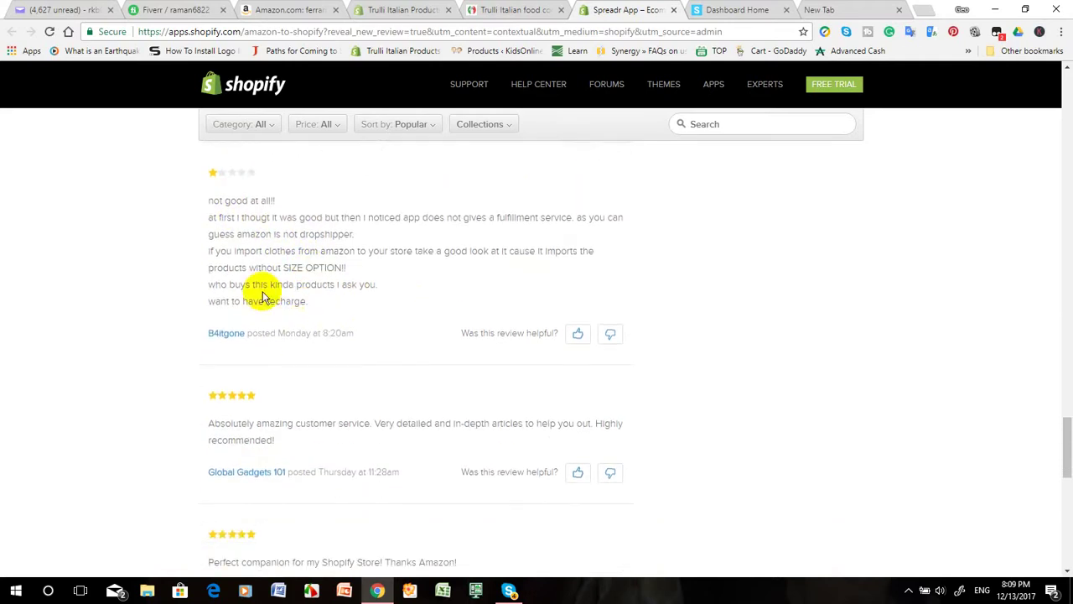
scroll(293, 314, down, 2)
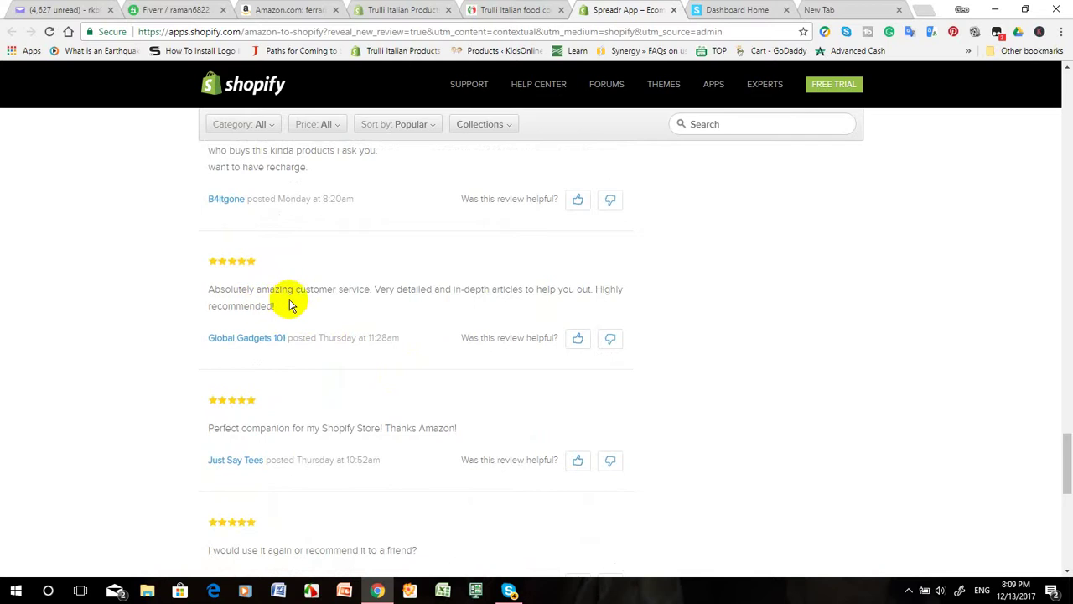
scroll(336, 305, down, 1)
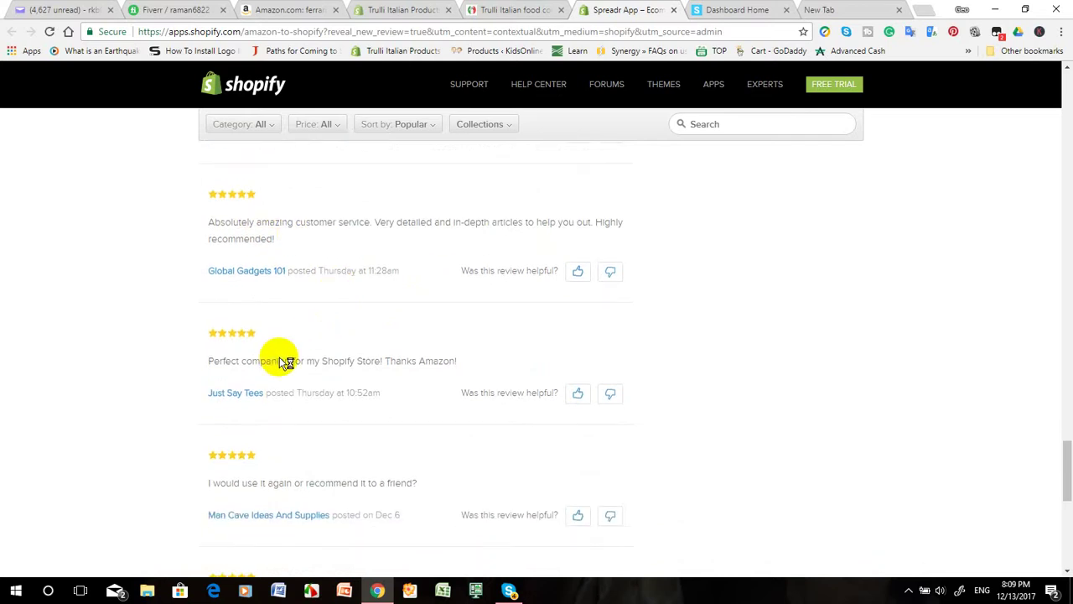
scroll(301, 375, down, 4)
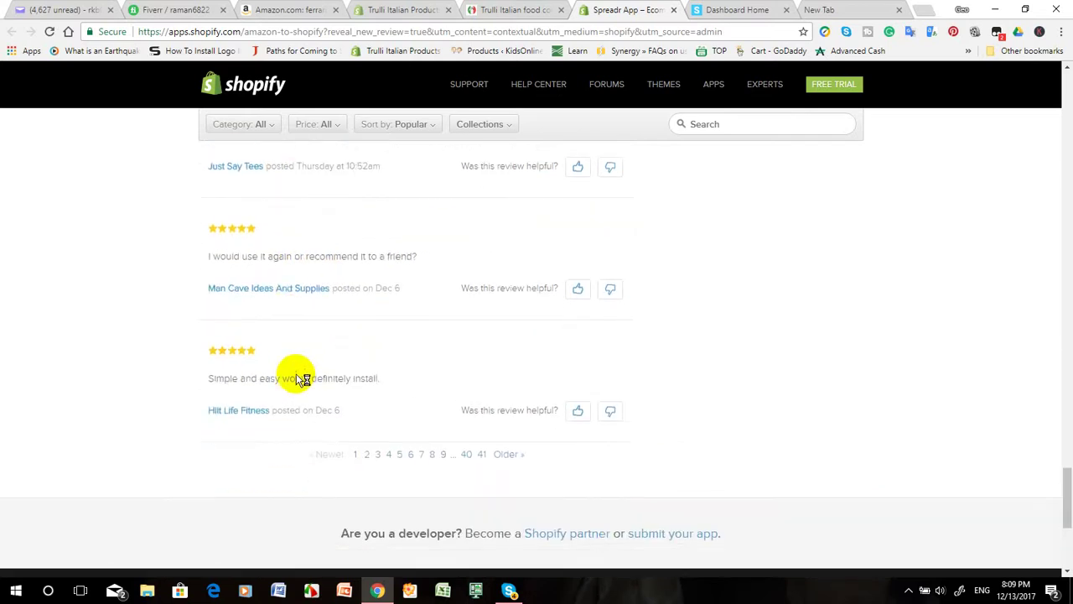
scroll(447, 249, up, 2)
scroll(447, 276, up, 10)
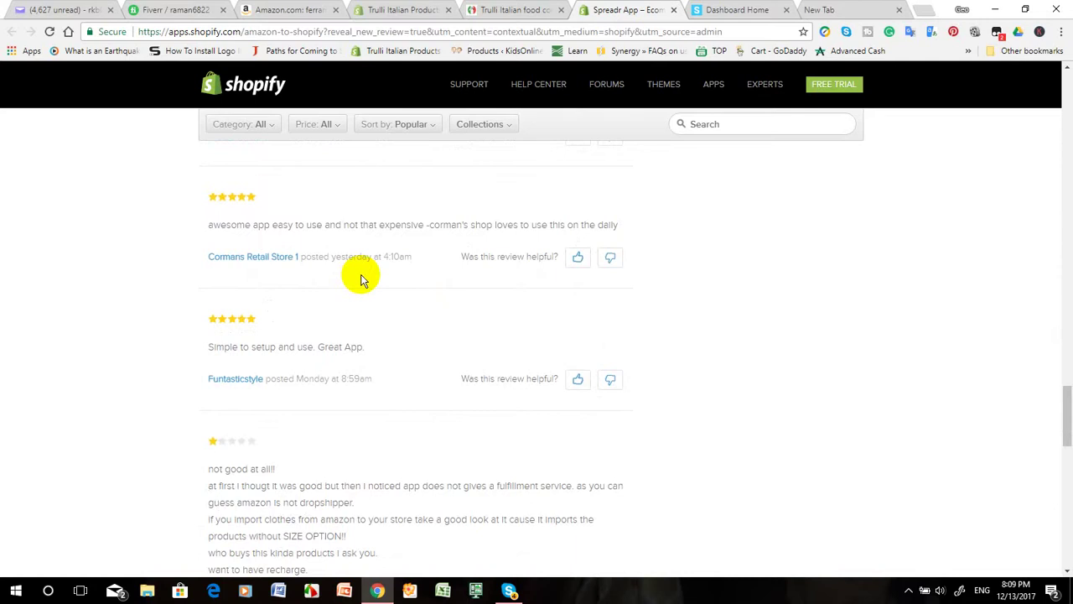
scroll(367, 283, up, 13)
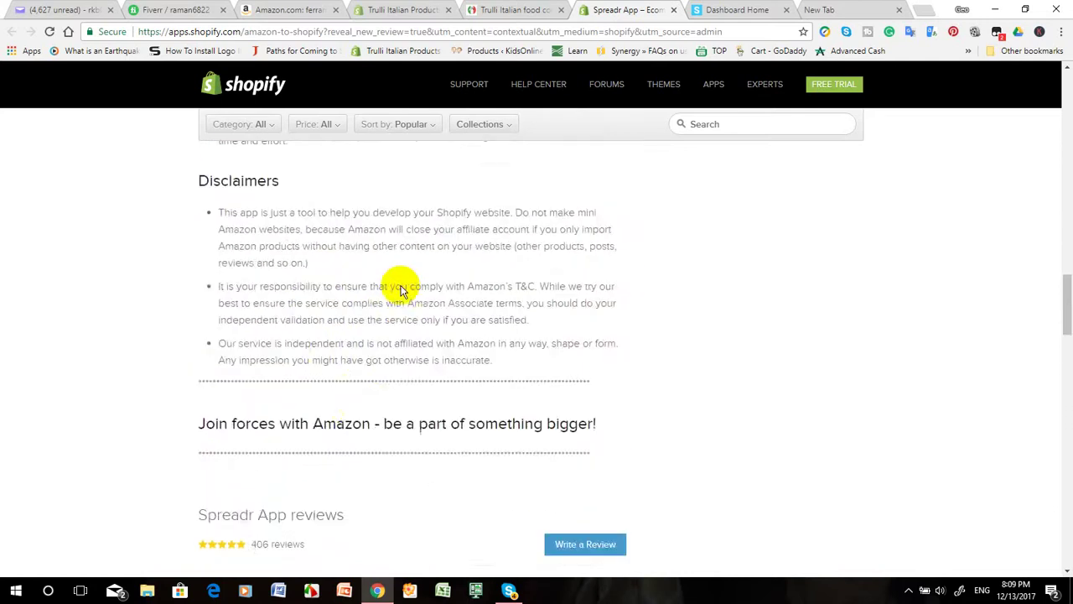
scroll(461, 327, up, 7)
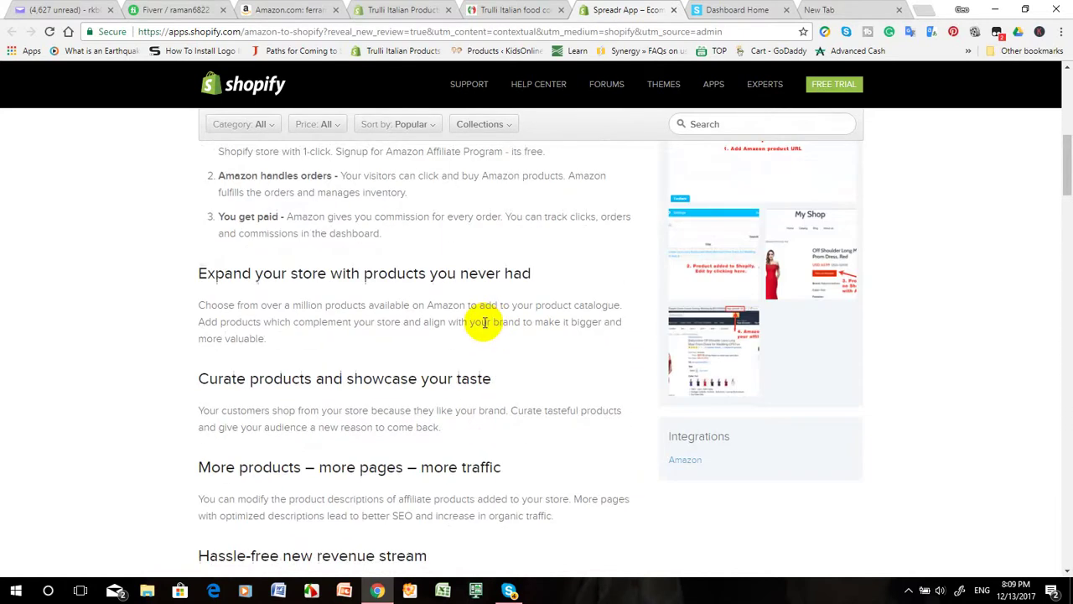
scroll(491, 323, up, 6)
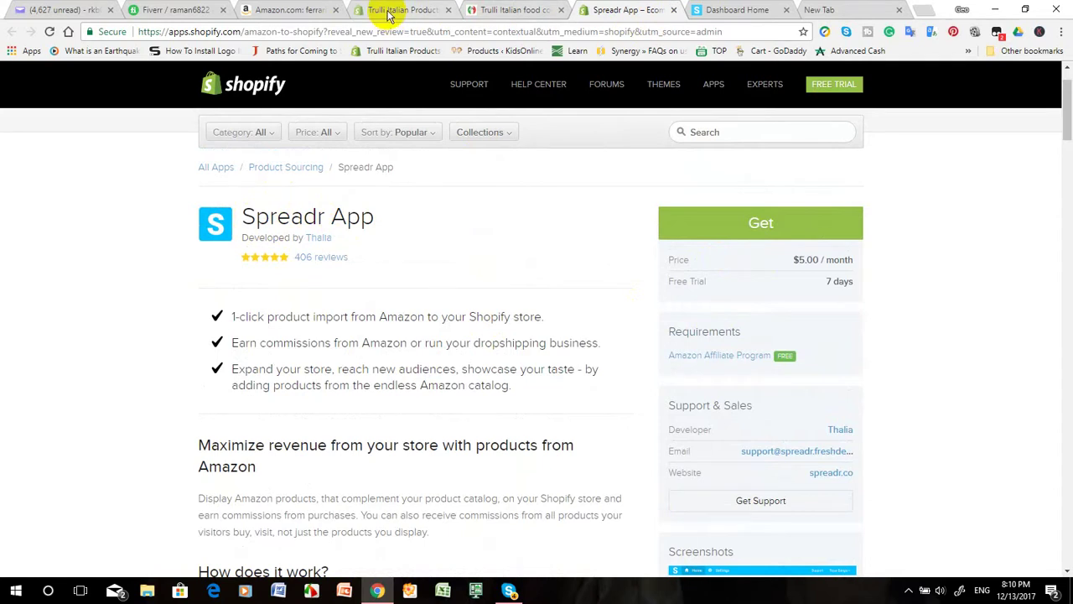
From the Amazon ferrari hats results, open the Ferrari Red Classic Adjustable Hat product page
click(285, 10)
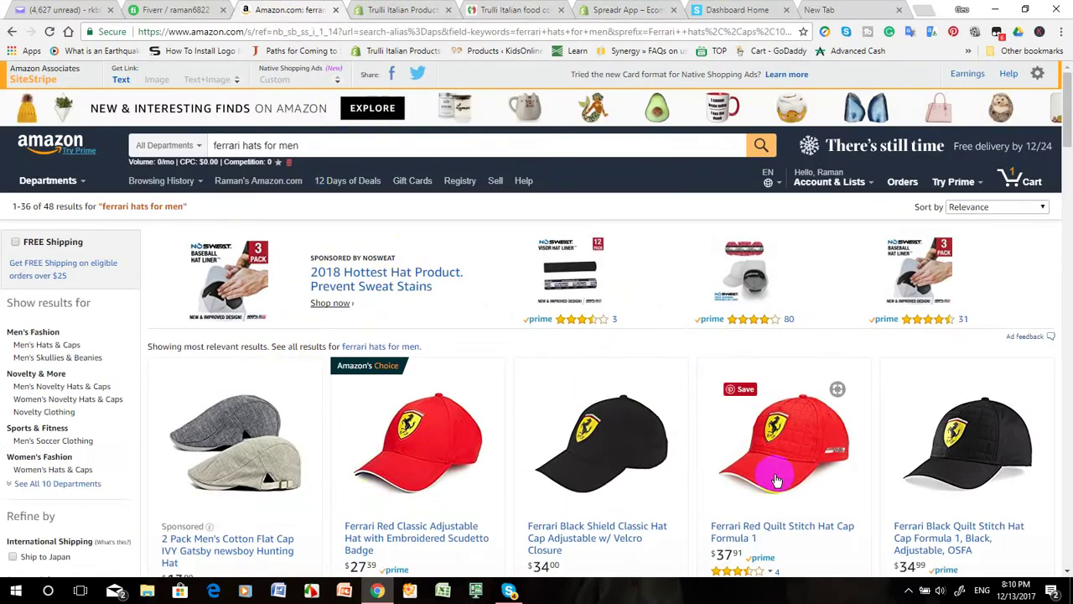
scroll(495, 434, down, 1)
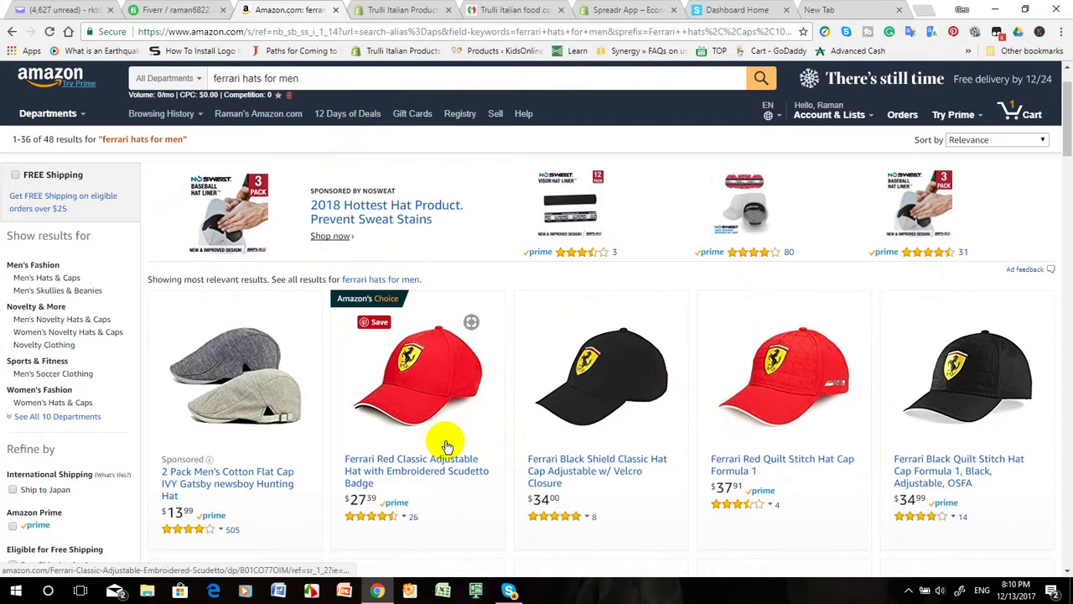
scroll(436, 436, down, 1)
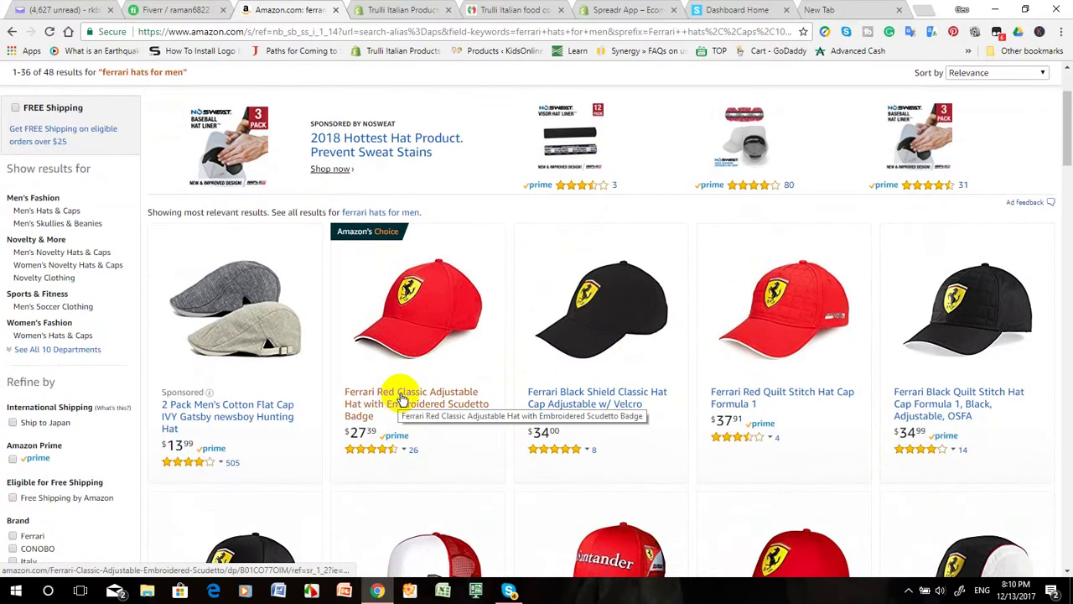
click(406, 396)
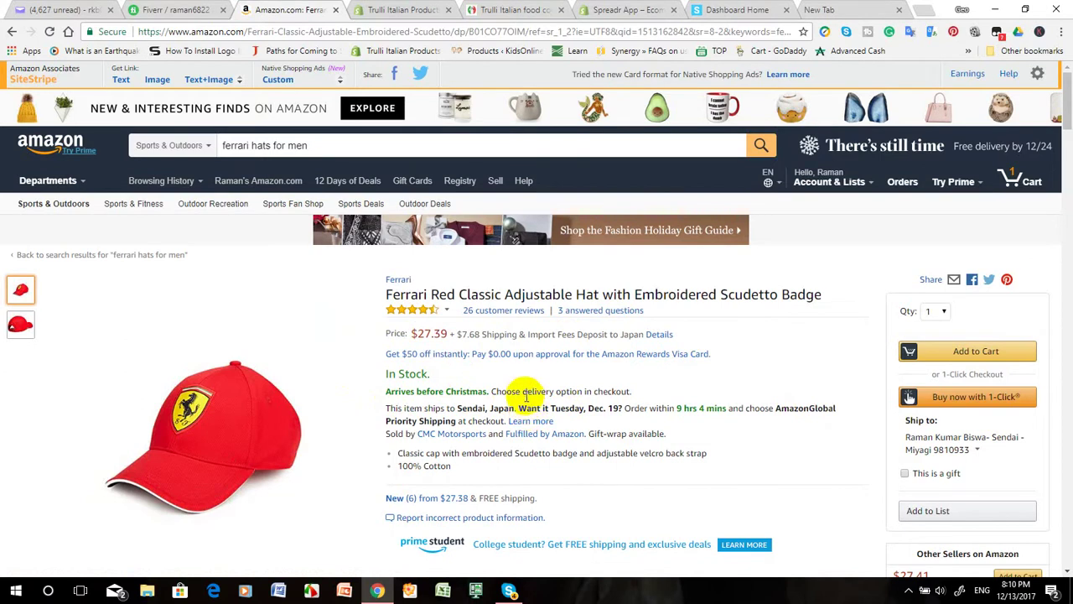
Copy the Amazon hat page's web address
click(228, 31)
right_click(233, 34)
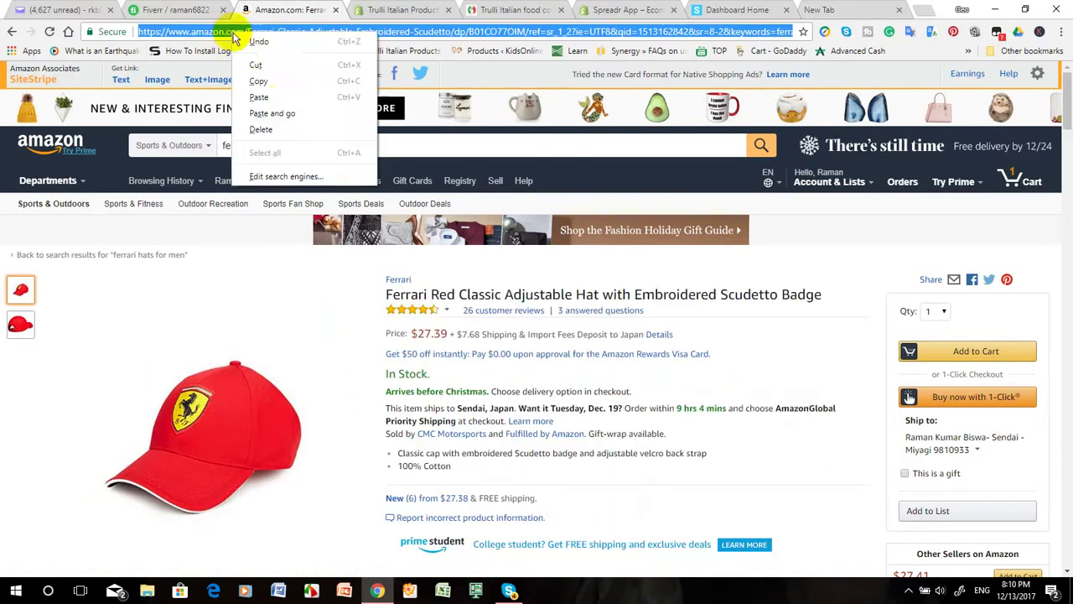
click(258, 82)
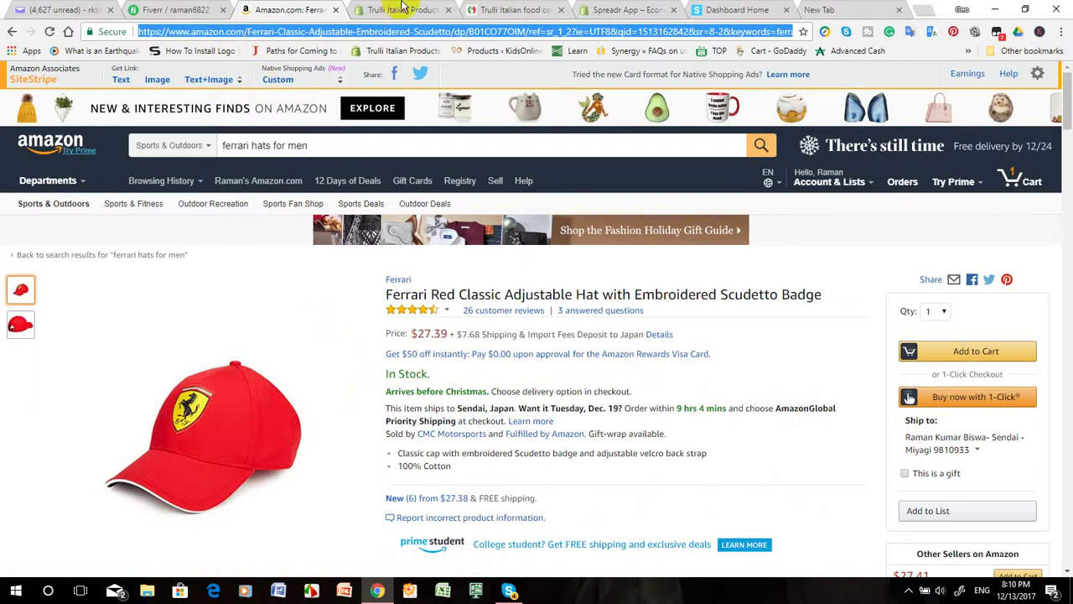
Replace the old link in Spreadr's product link field with the hat URL and add the product
click(723, 10)
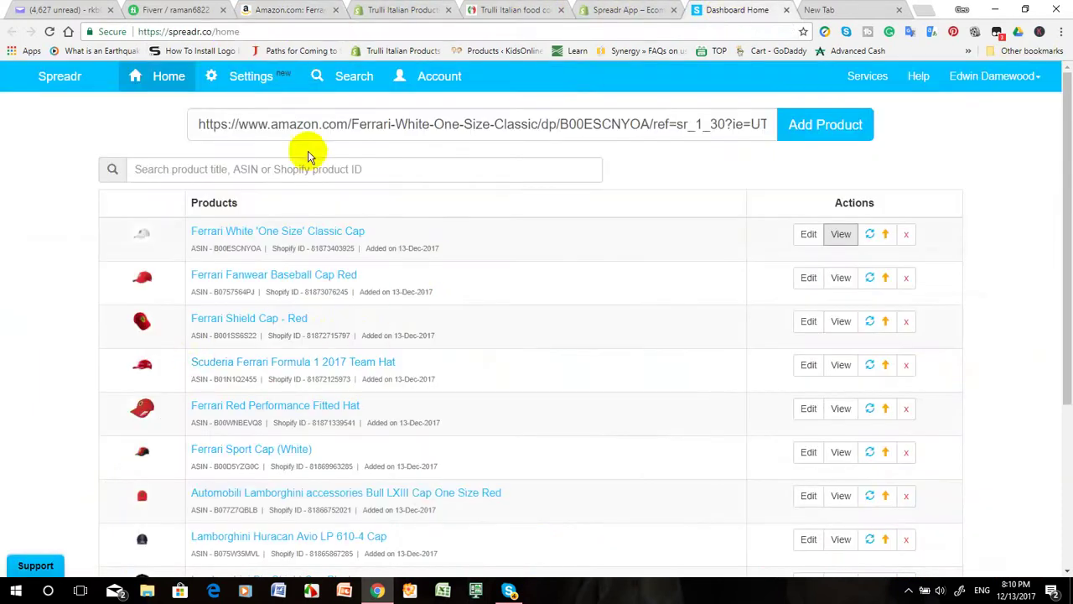
click(239, 125)
key(ctrl+a)
key(BackSpace)
right_click(257, 124)
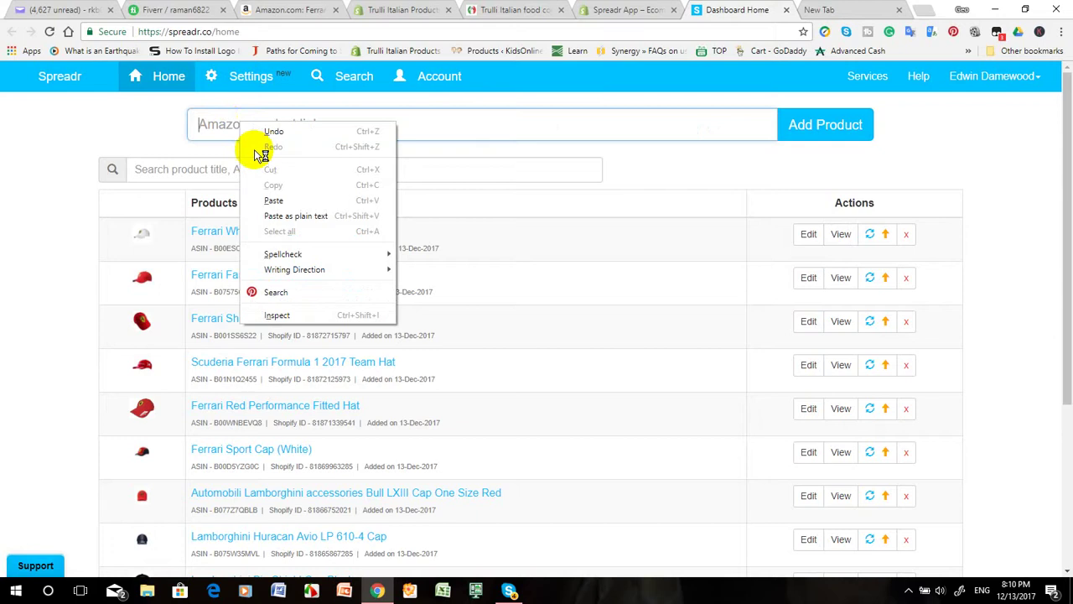
click(274, 201)
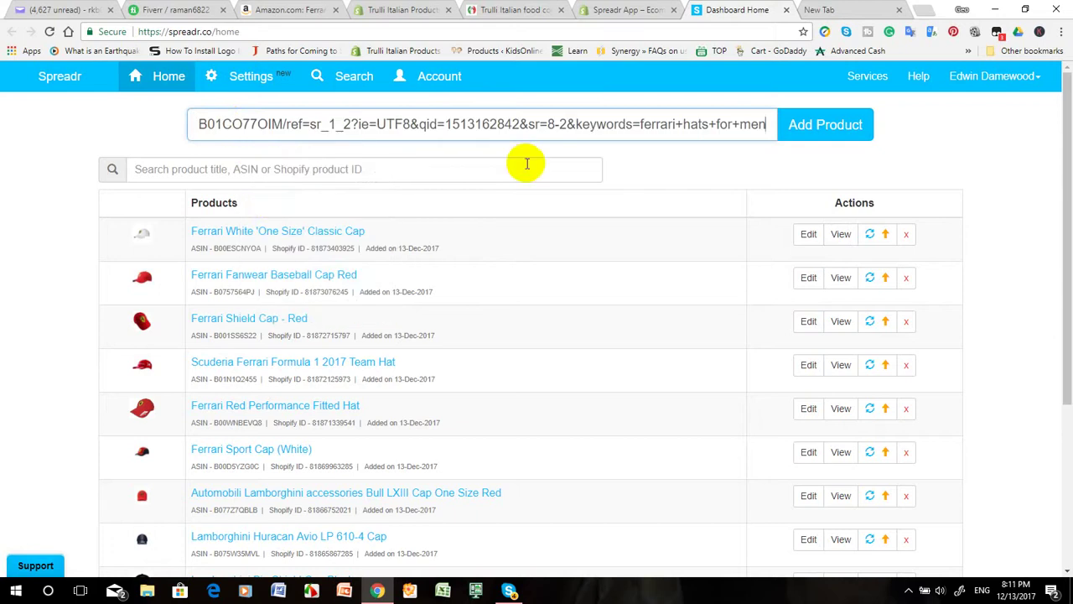
click(800, 134)
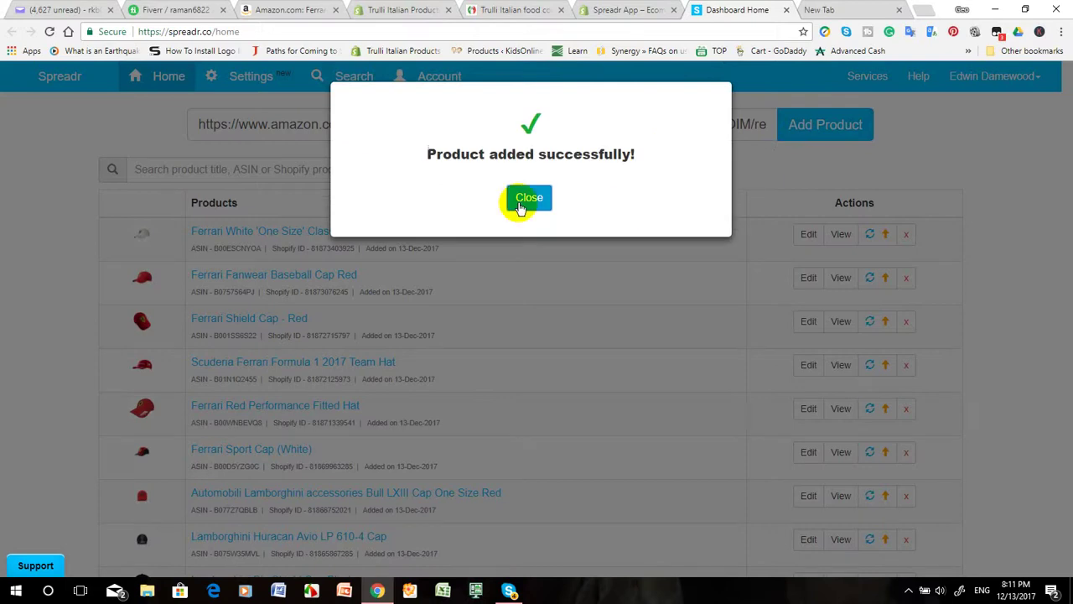
click(528, 199)
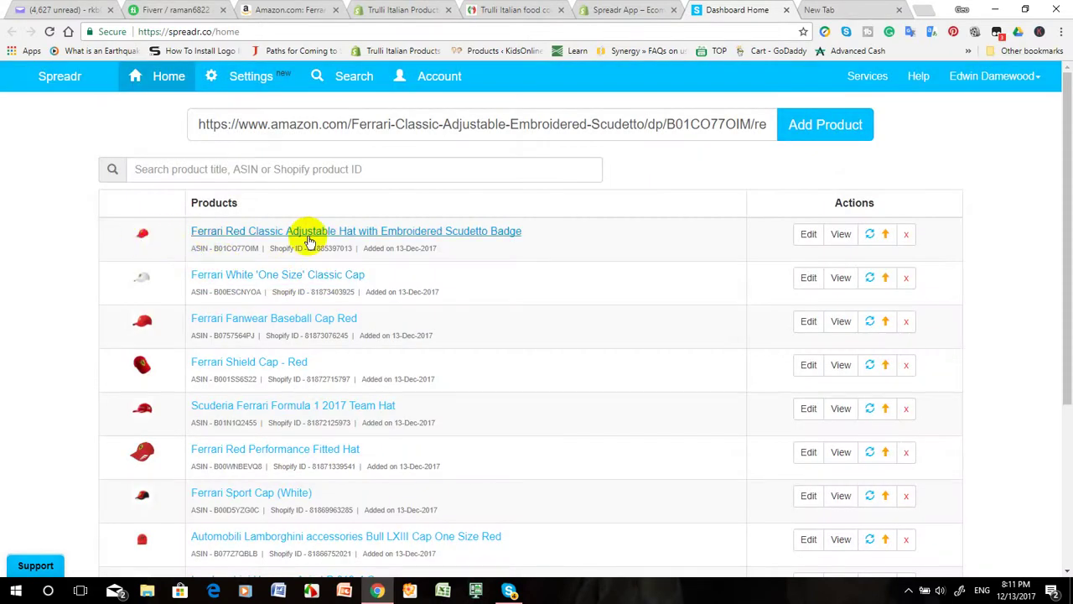
View the new hat's live store page, priced $46.09 down from $97.17, and scroll through it
click(839, 236)
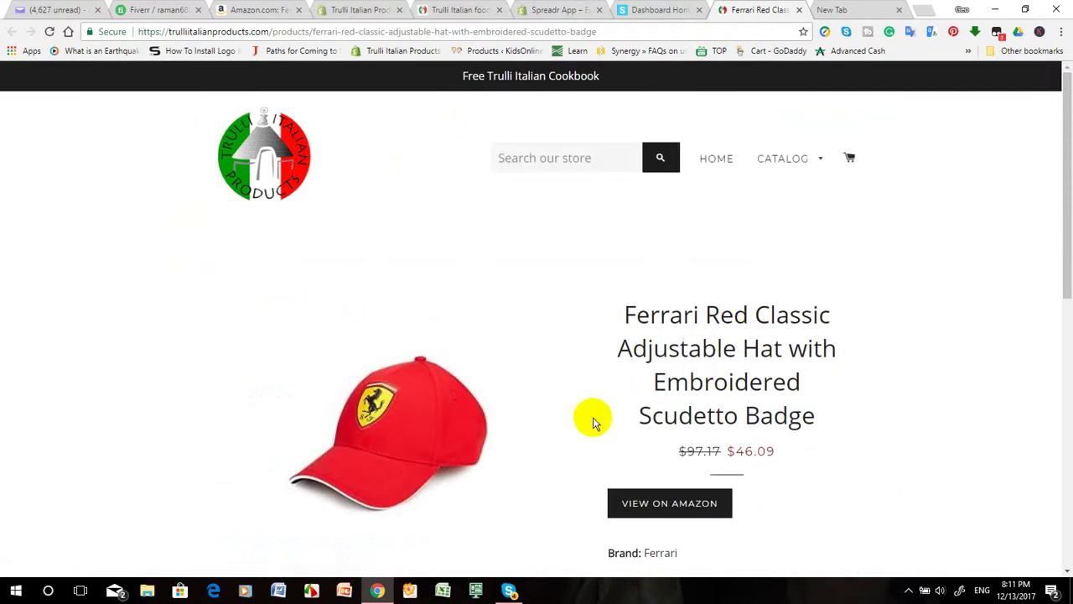
scroll(593, 422, down, 3)
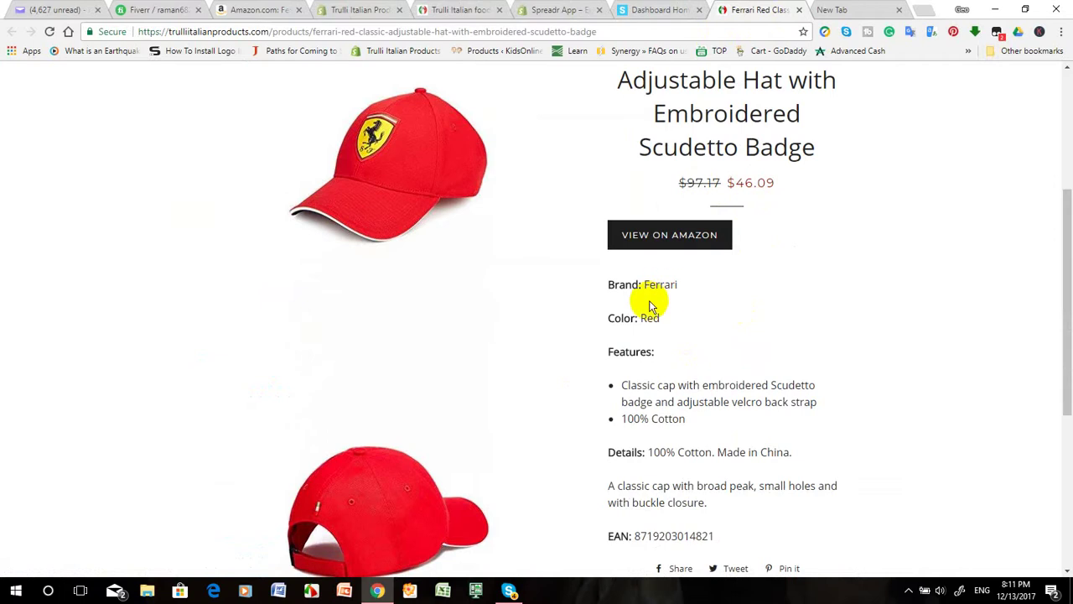
scroll(644, 390, down, 2)
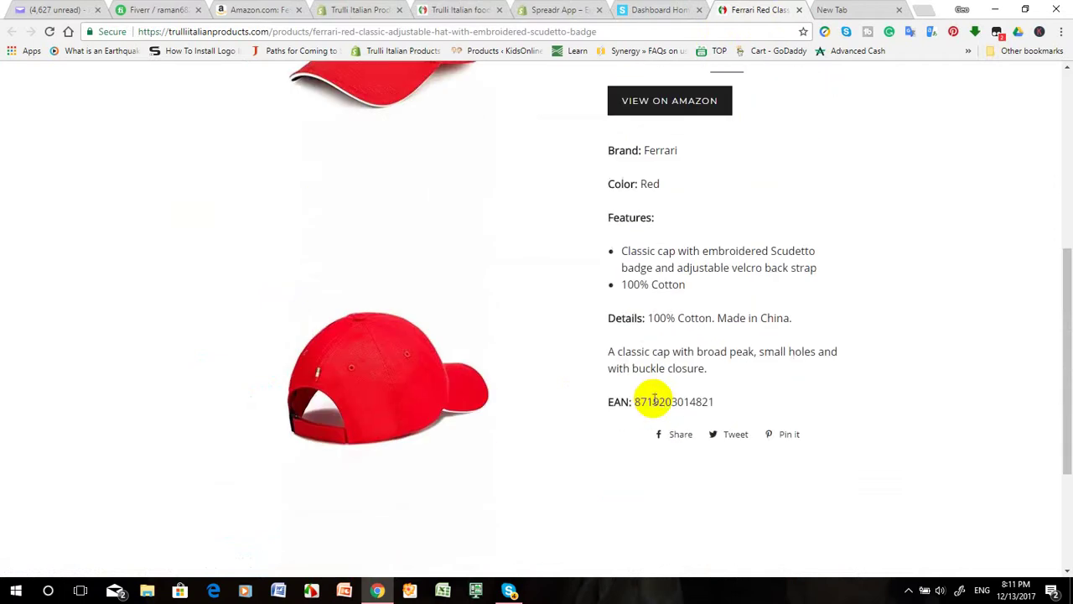
scroll(570, 363, down, 3)
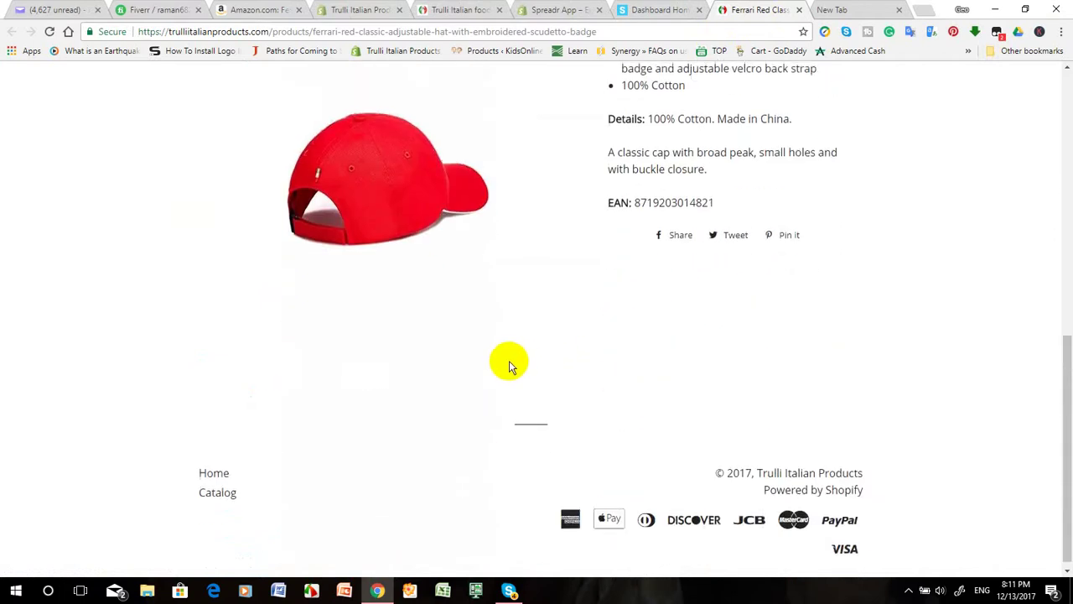
scroll(505, 361, up, 7)
Reload the Spreadr dashboard, then open Settings showing United States affiliate ID rullitalian-20
click(640, 16)
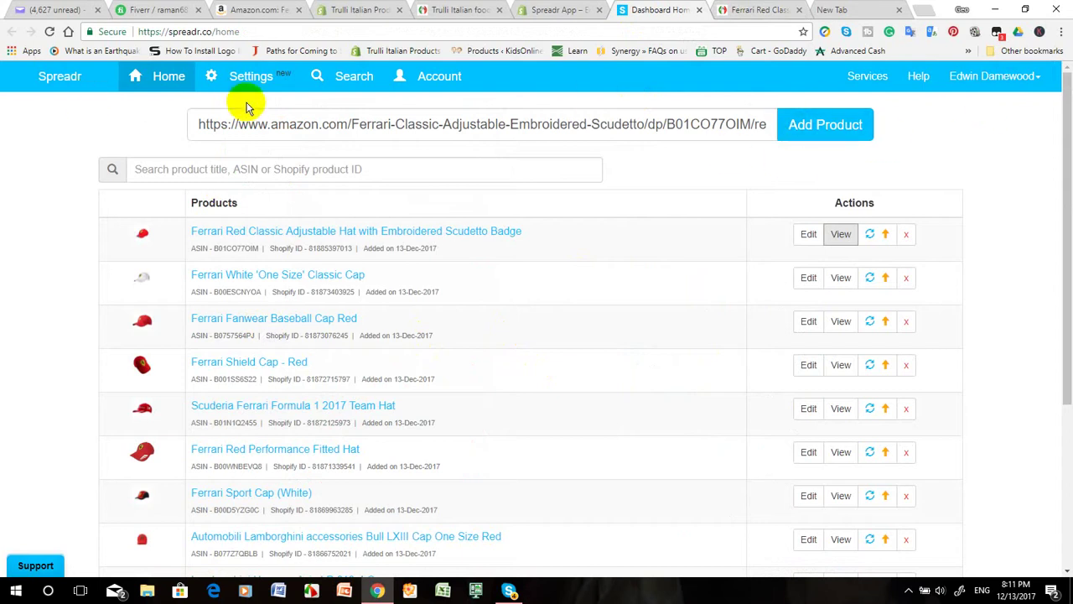
click(59, 75)
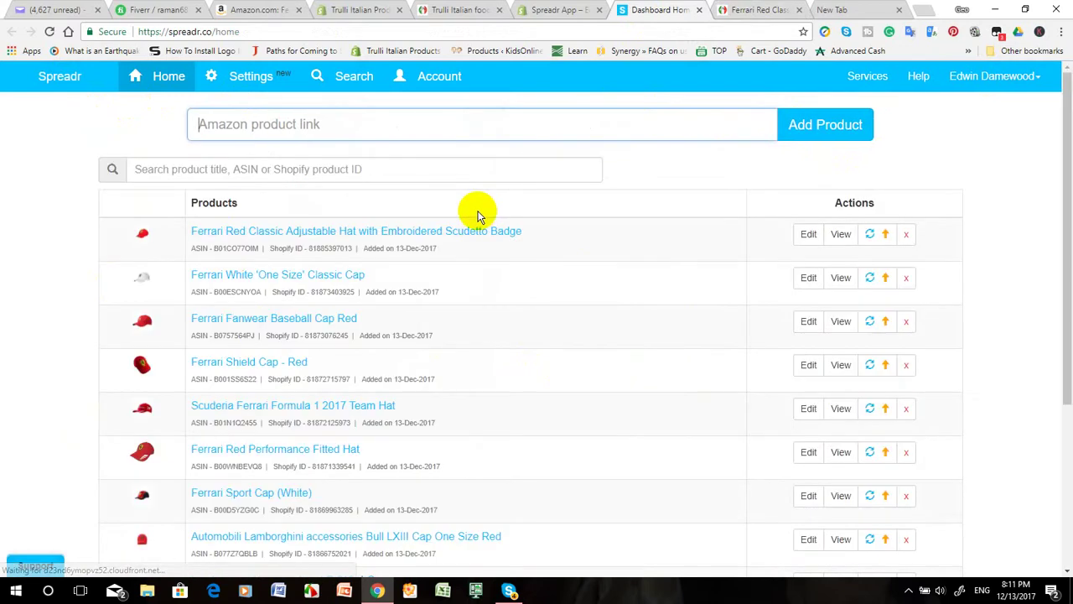
scroll(193, 367, down, 2)
scroll(367, 311, down, 1)
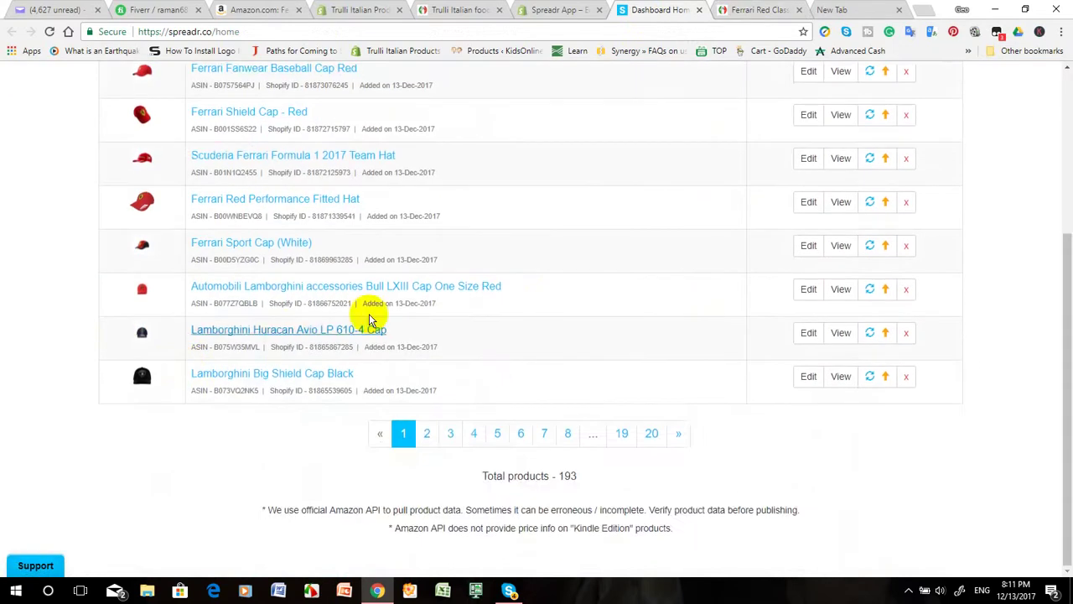
scroll(419, 290, up, 3)
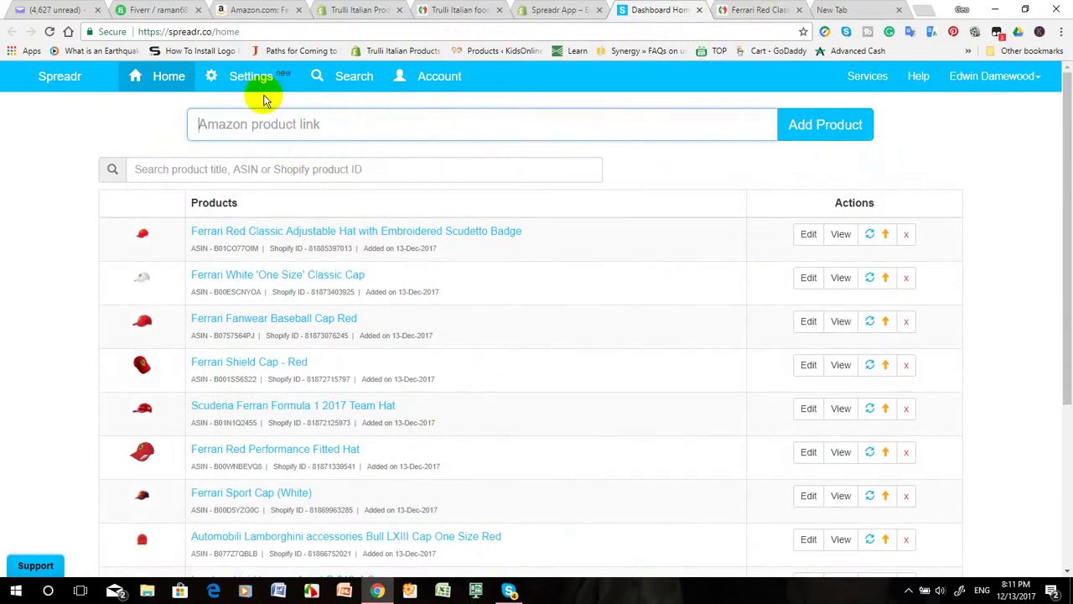
click(237, 78)
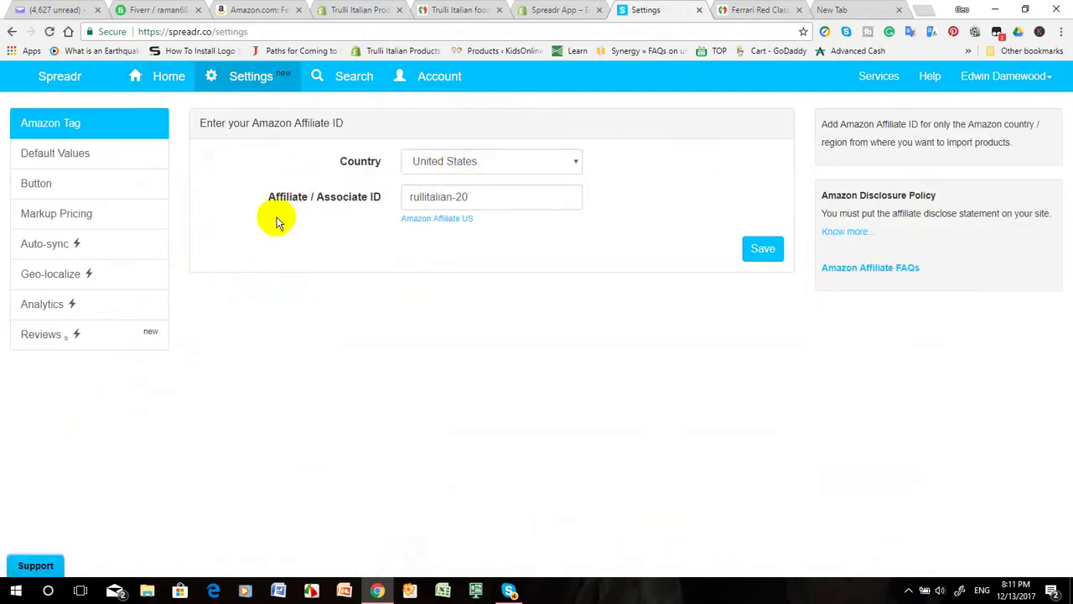
Review the Markup Pricing rules in Settings, then go back to the dashboard home
click(50, 213)
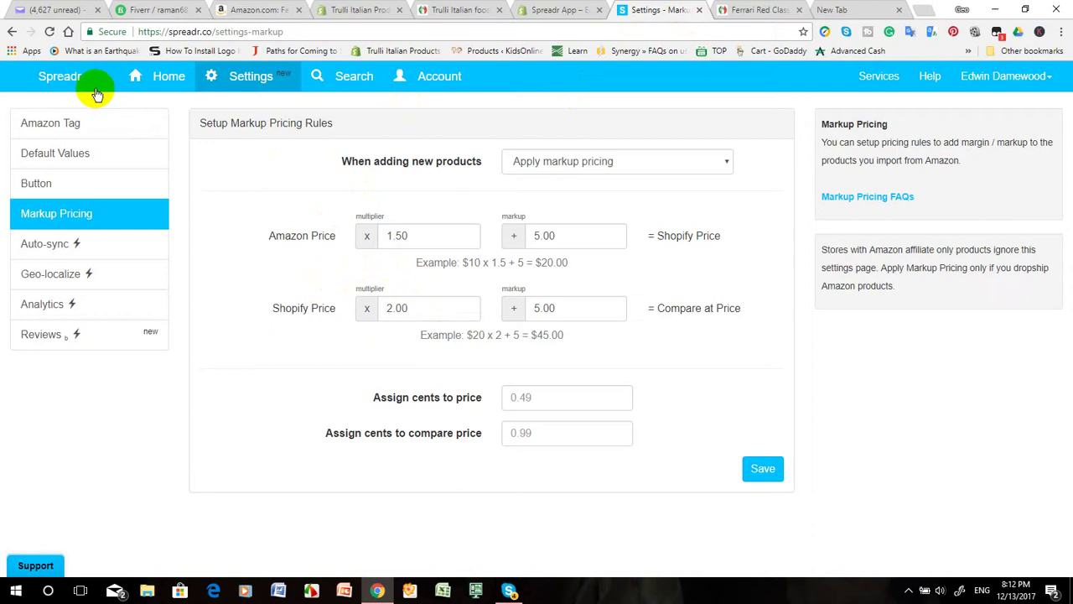
click(163, 77)
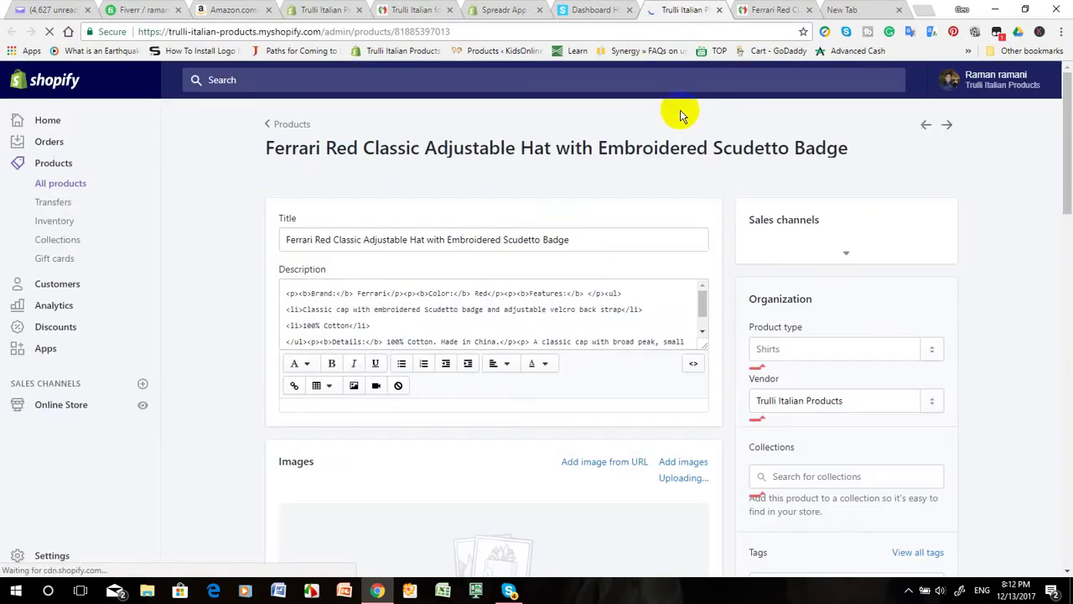
Remove 'Ferrari' from the start of the cap's product title
click(584, 243)
drag(314, 239, 283, 240)
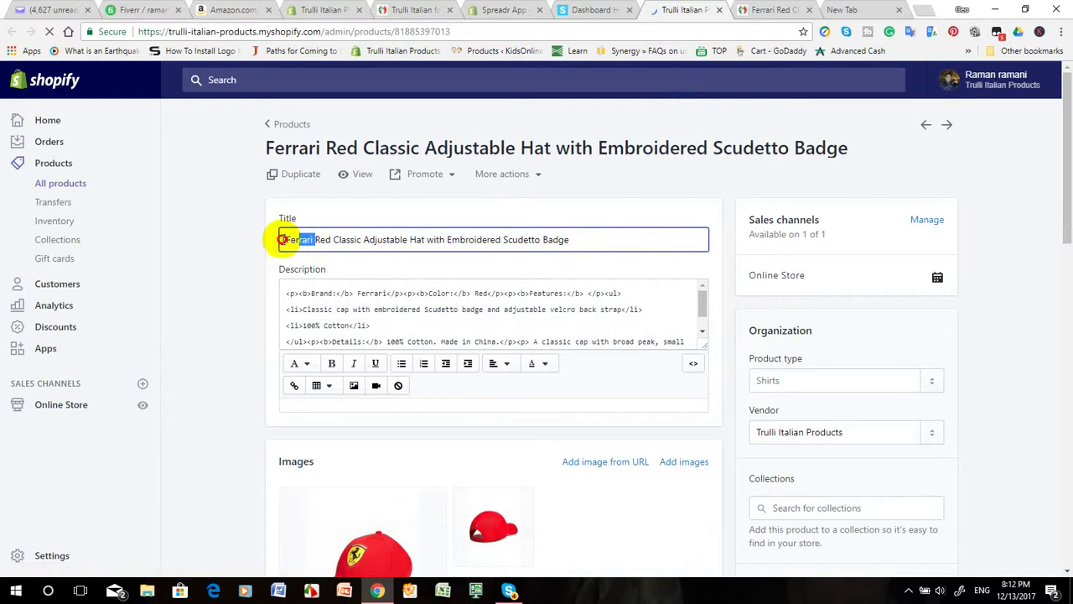
key(BackSpace)
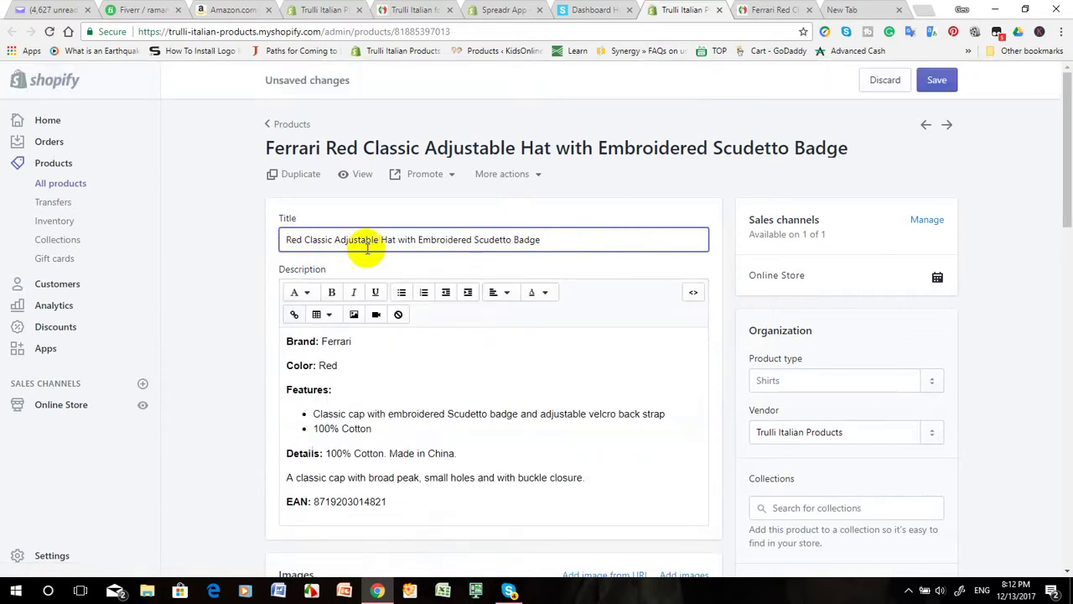
click(562, 241)
drag(513, 241, 539, 240)
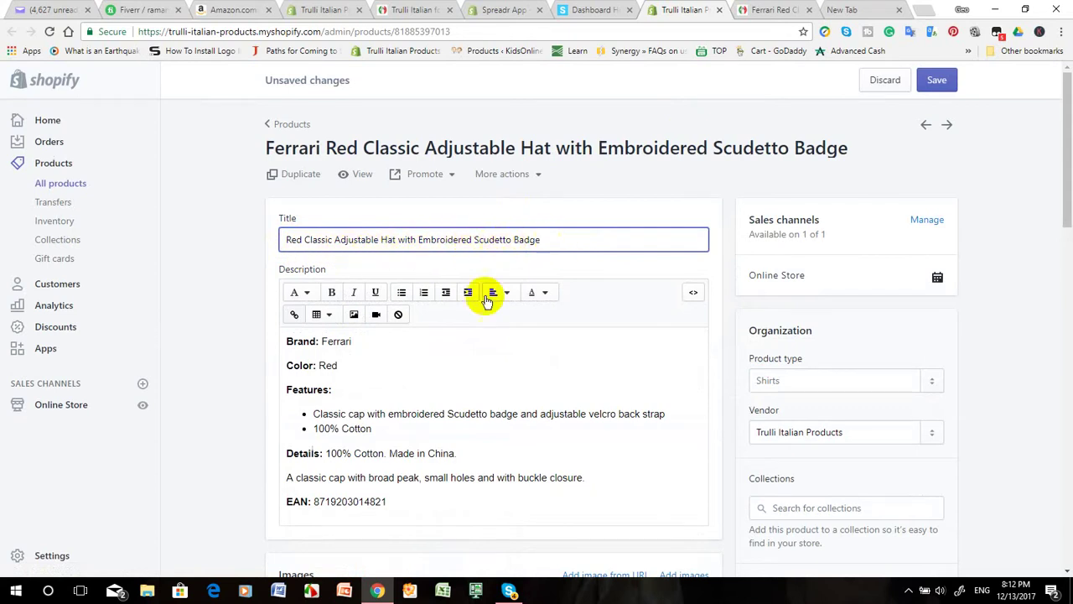
Delete the 'Brand: Ferrari' and EAN lines from the description
scroll(420, 336, down, 1)
triple_click(281, 279)
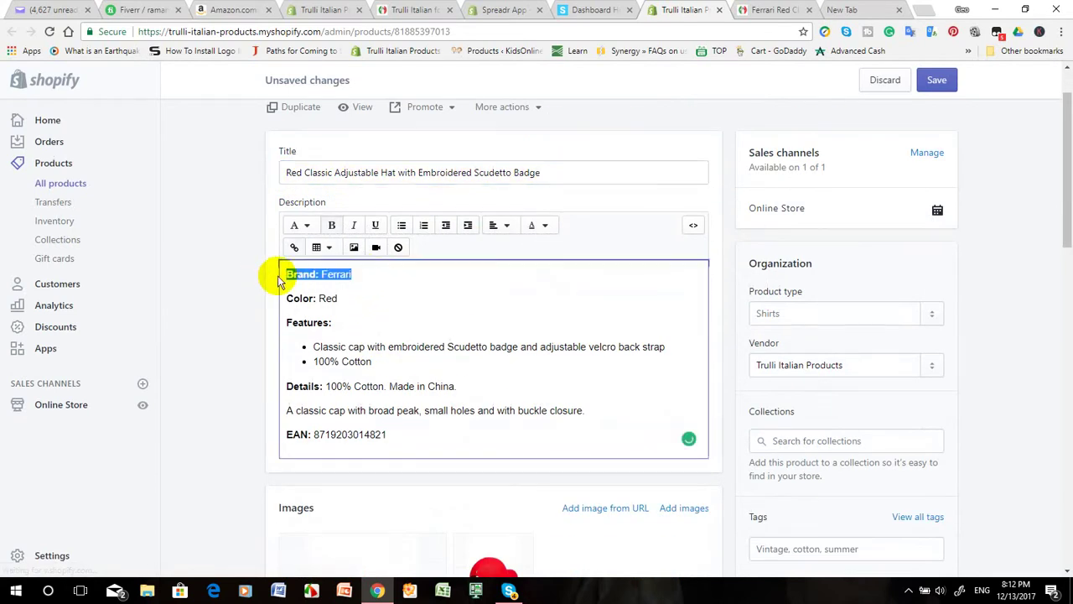
key(Delete)
key(Delete)
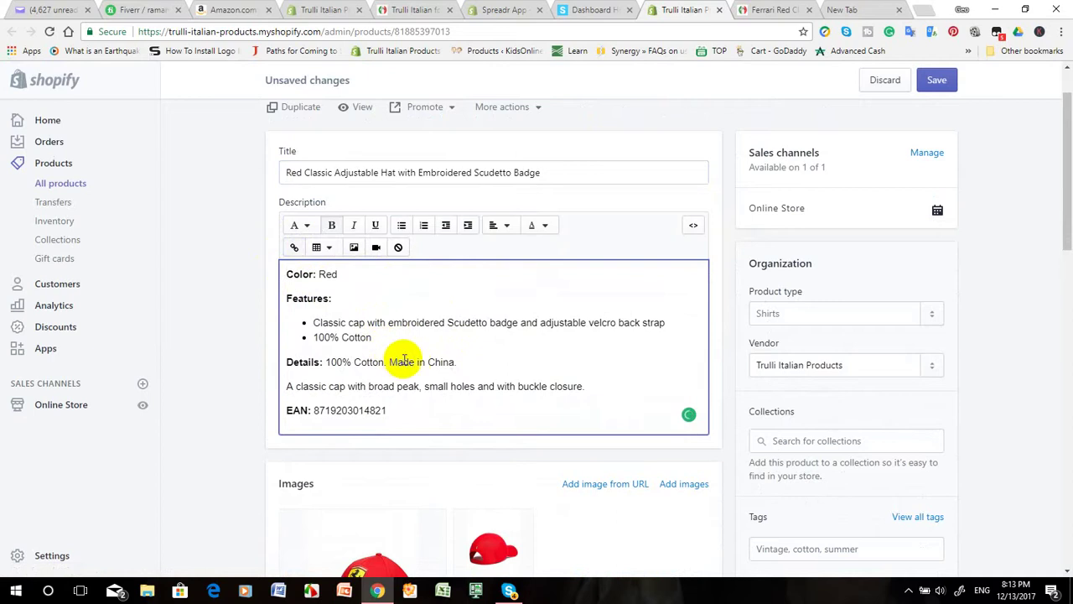
scroll(403, 359, down, 1)
drag(384, 344, 282, 348)
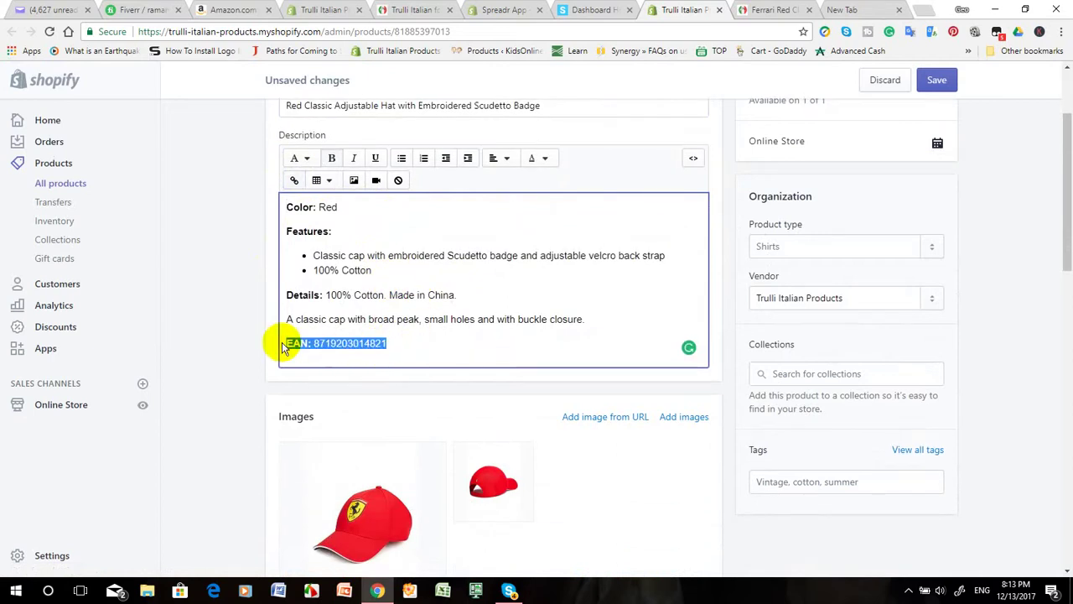
key(Delete)
scroll(545, 377, down, 2)
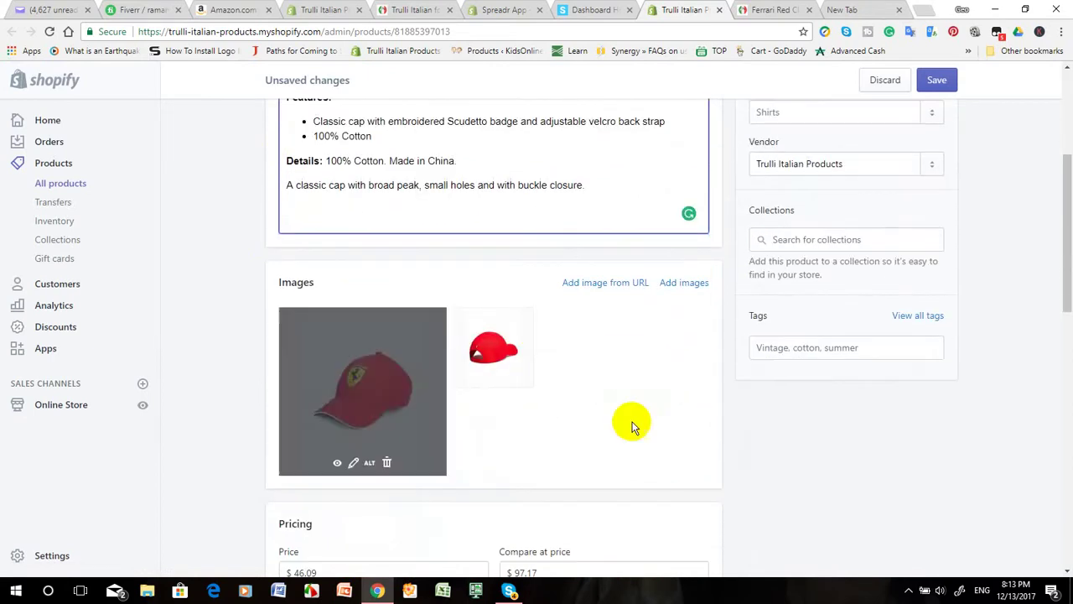
scroll(633, 426, down, 2)
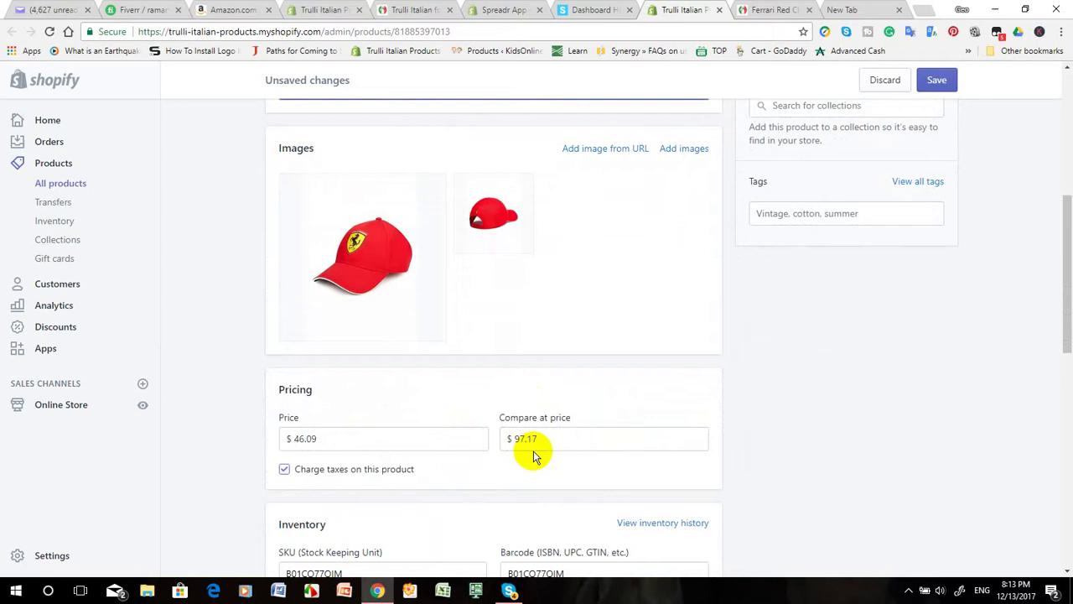
scroll(534, 455, down, 2)
scroll(427, 411, down, 2)
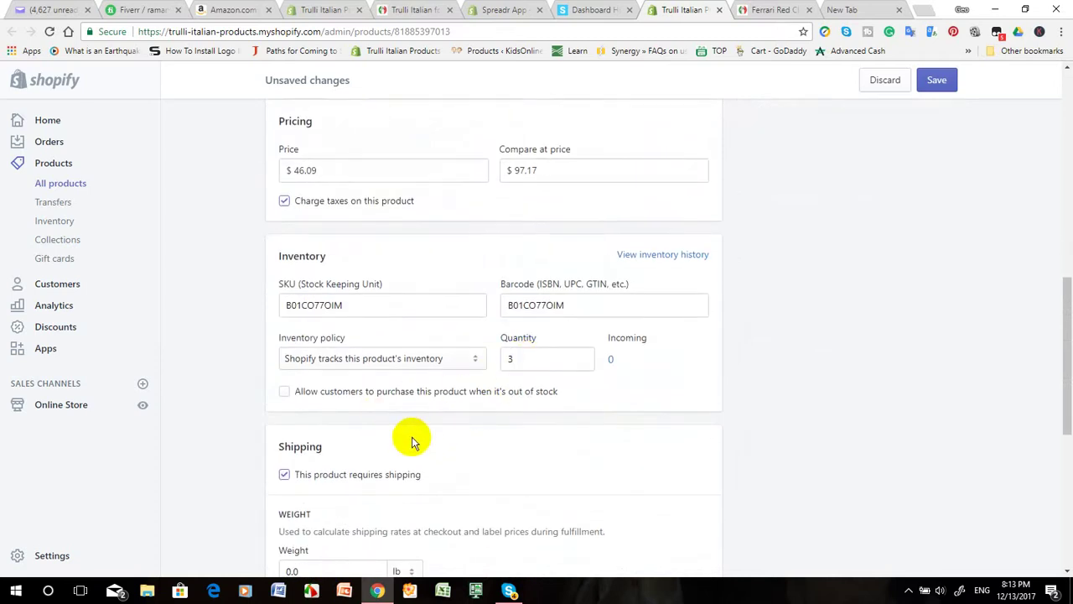
scroll(412, 442, down, 2)
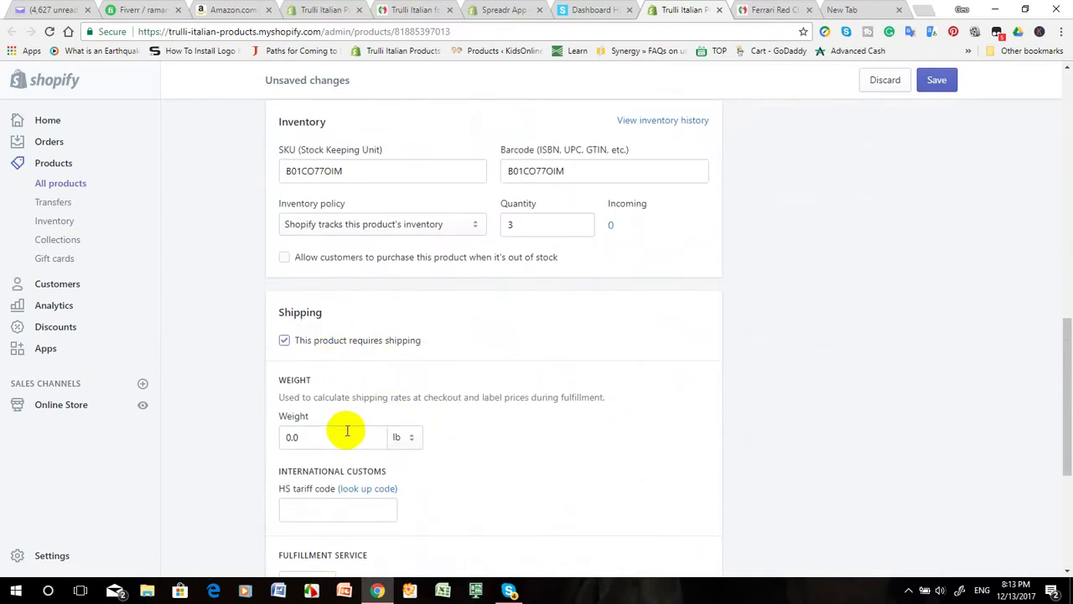
scroll(347, 430, down, 2)
scroll(358, 428, down, 2)
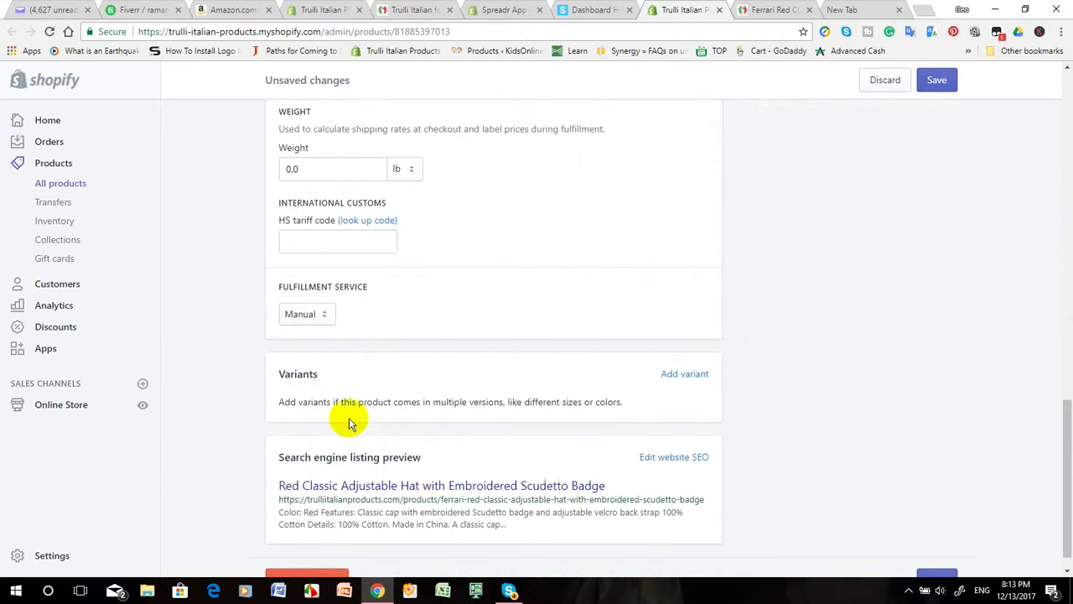
scroll(369, 331, down, 1)
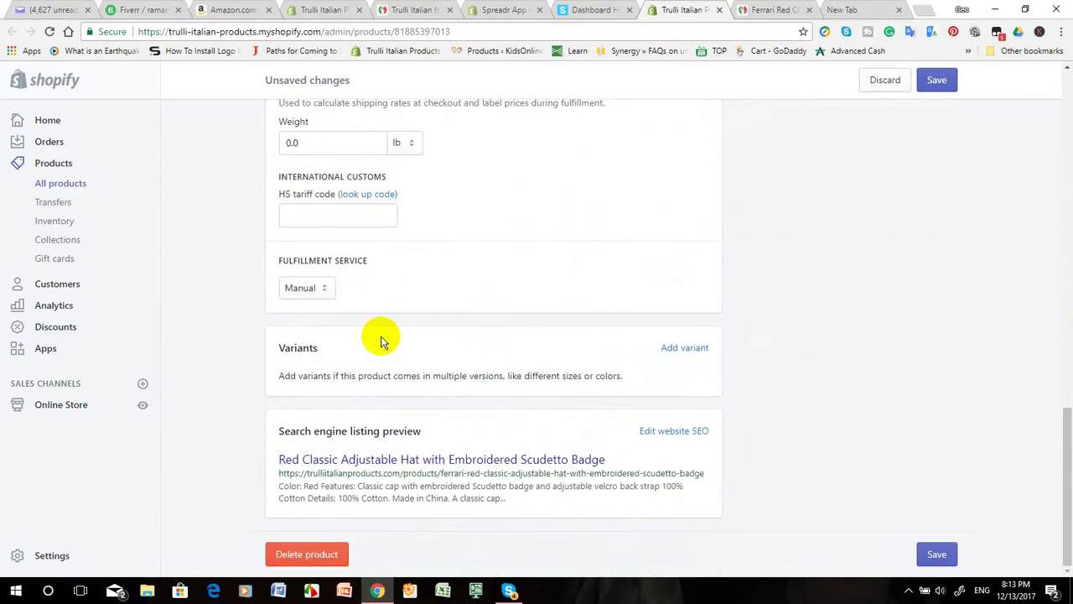
scroll(381, 340, up, 3)
scroll(664, 330, up, 1)
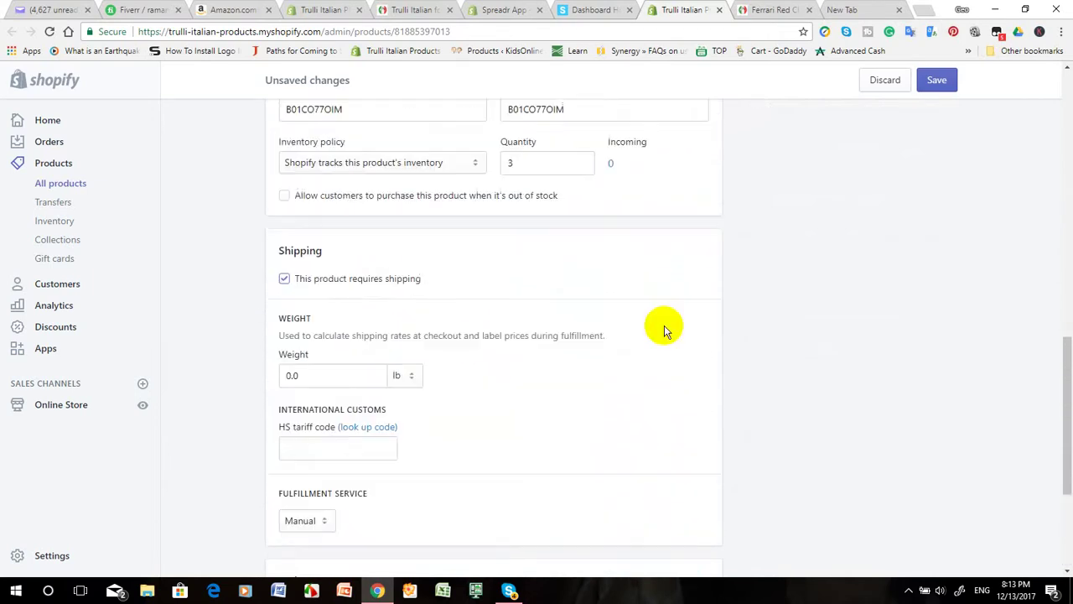
scroll(664, 325, up, 8)
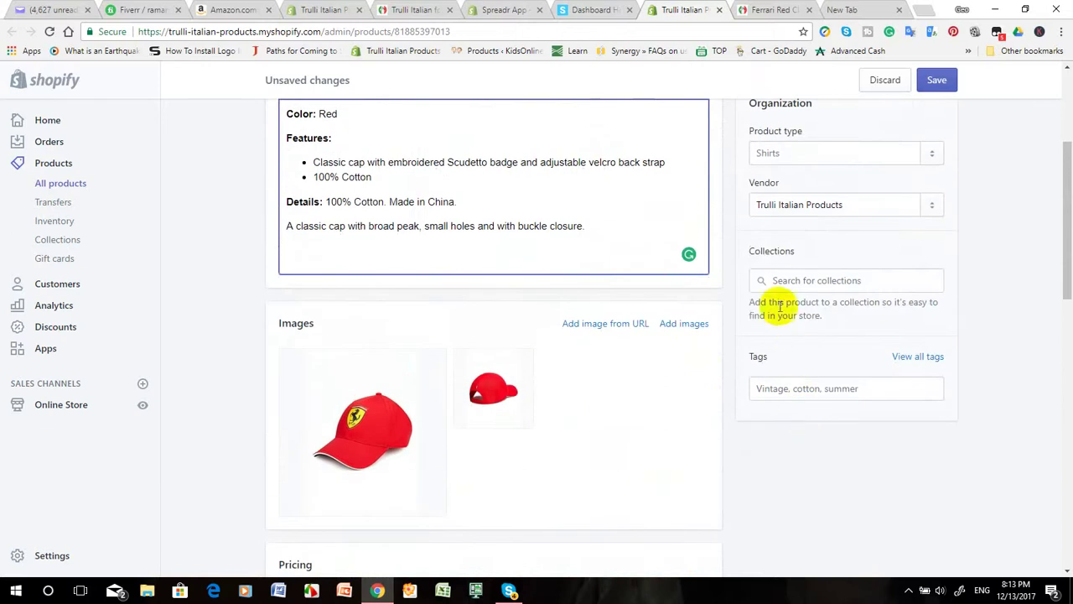
Browse the Collections dropdown for 'Ferrari and Lamborghini racing products' to assign the cap
click(775, 279)
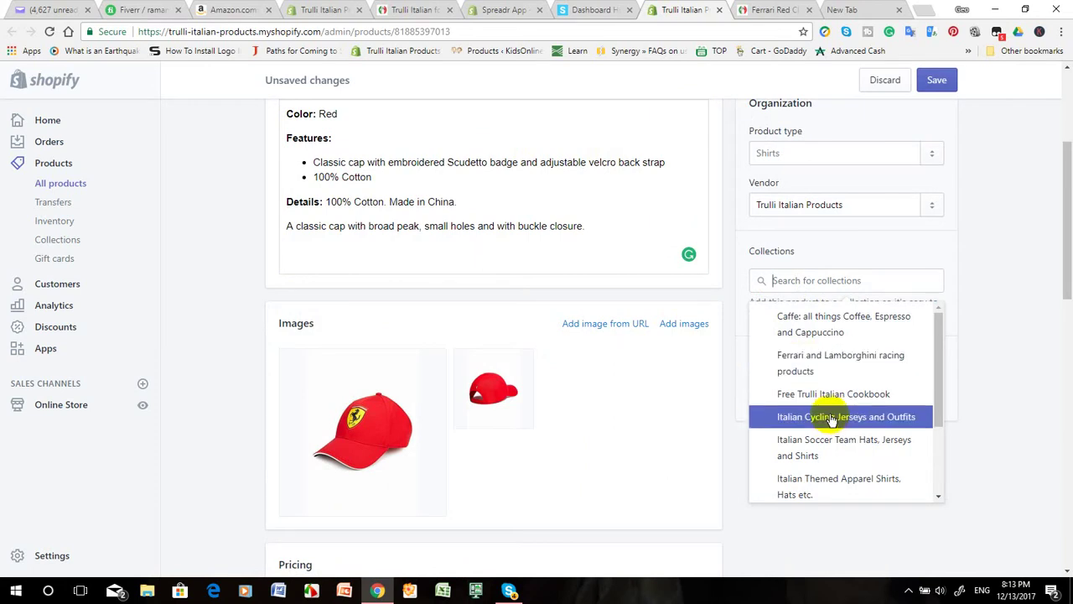
scroll(849, 449, down, 2)
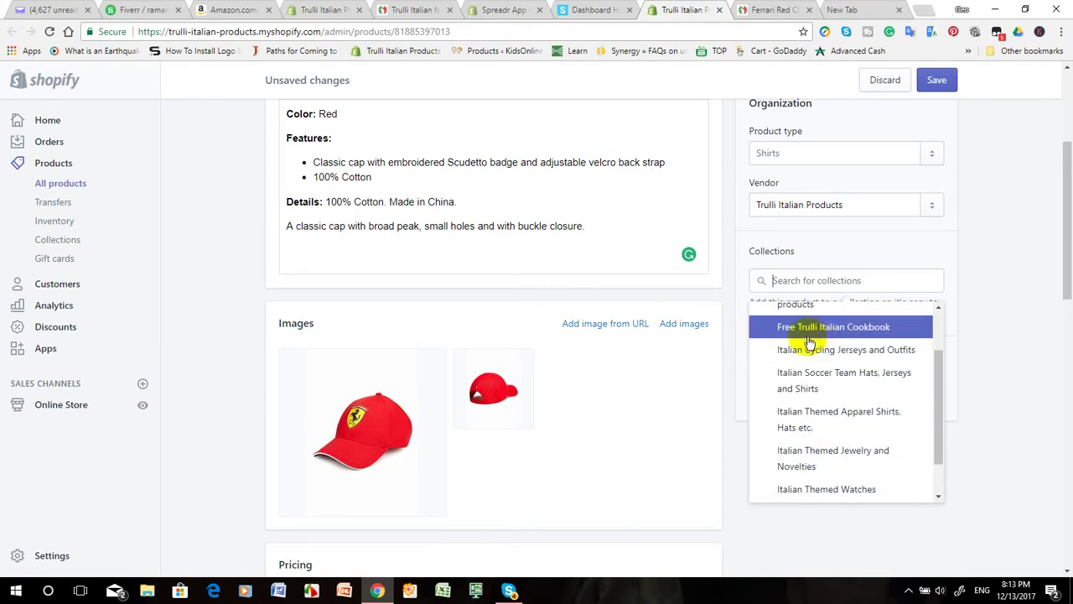
scroll(807, 352, up, 1)
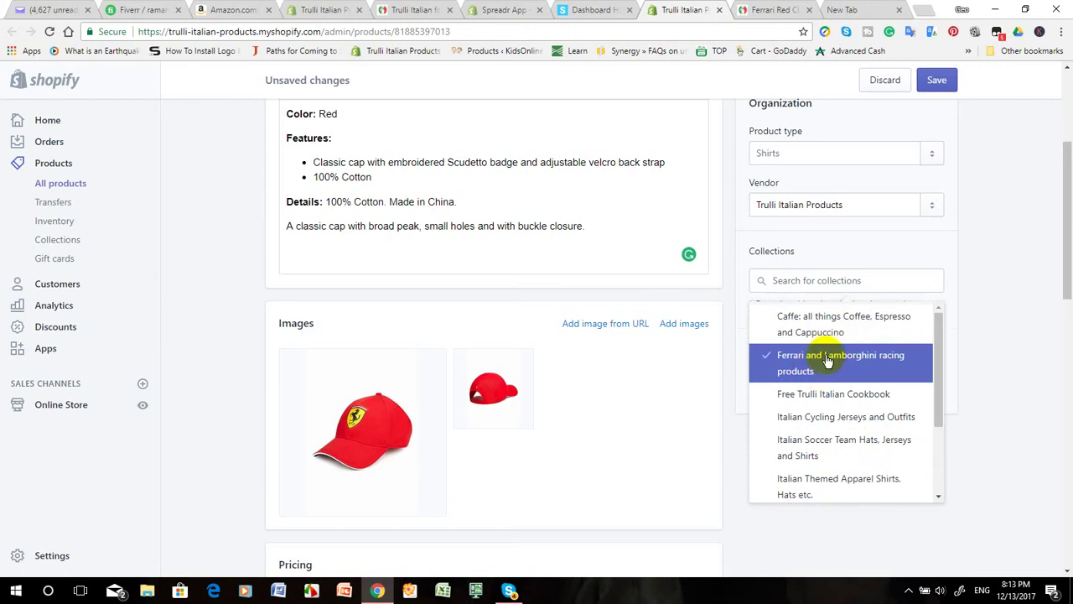
scroll(839, 235, up, 2)
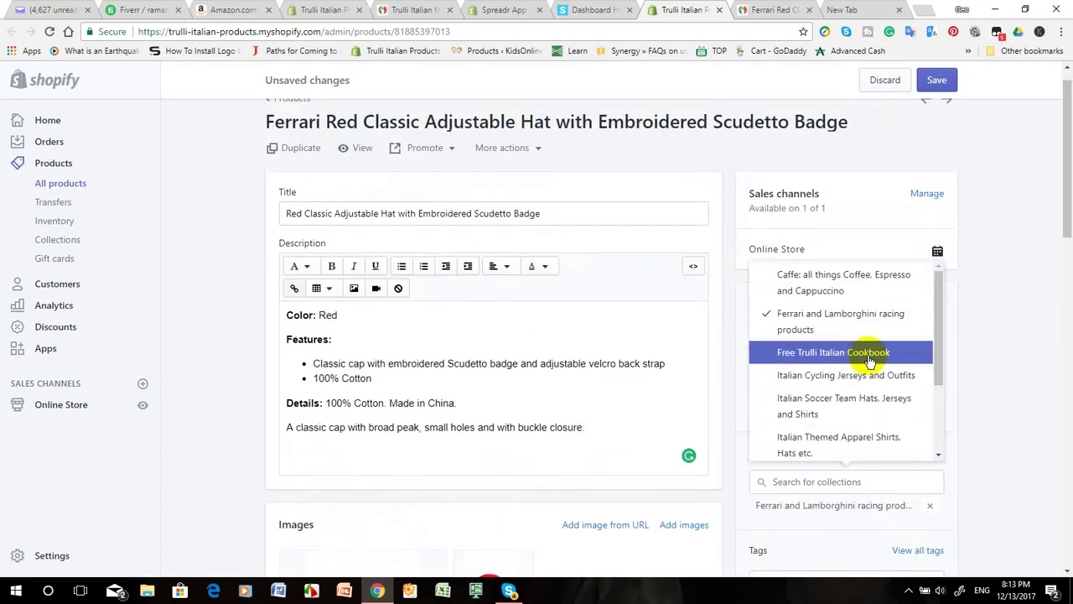
Change the cap's product type from Shirts to the Caps suggestion and save the product
click(798, 327)
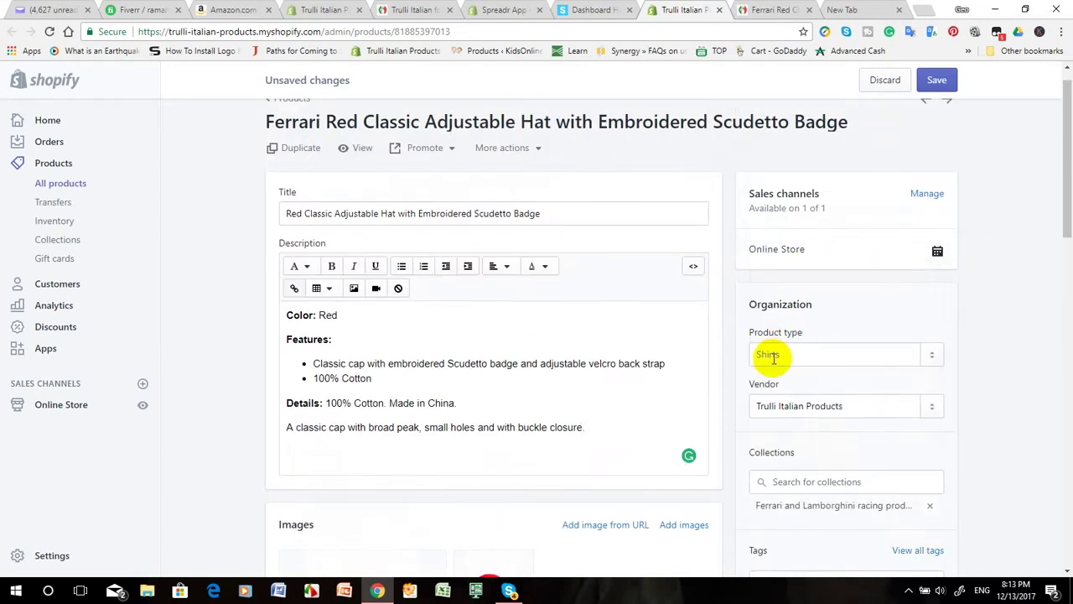
text(caps)
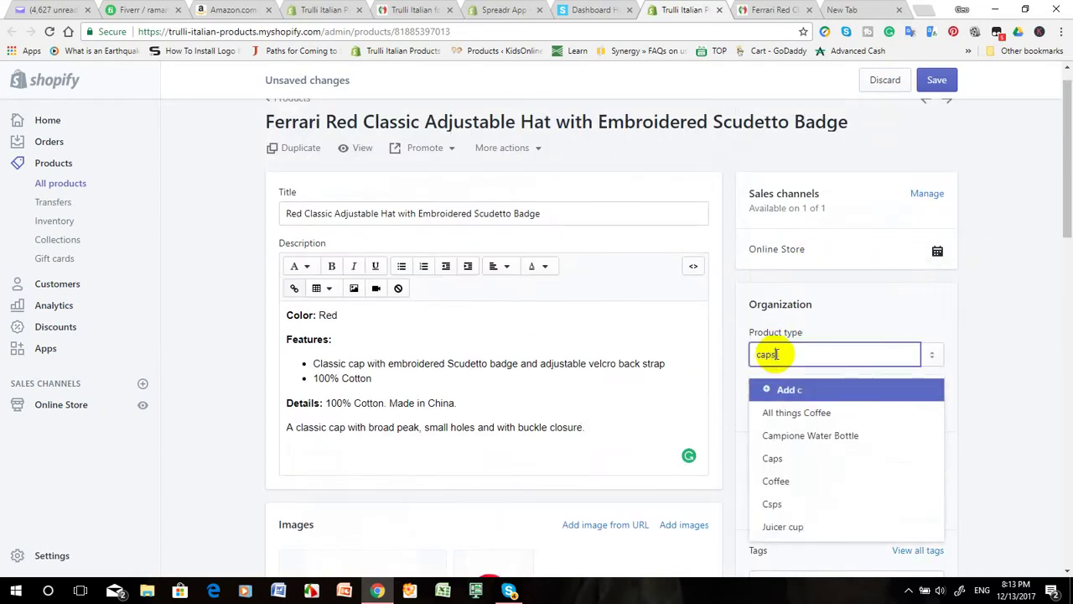
click(774, 394)
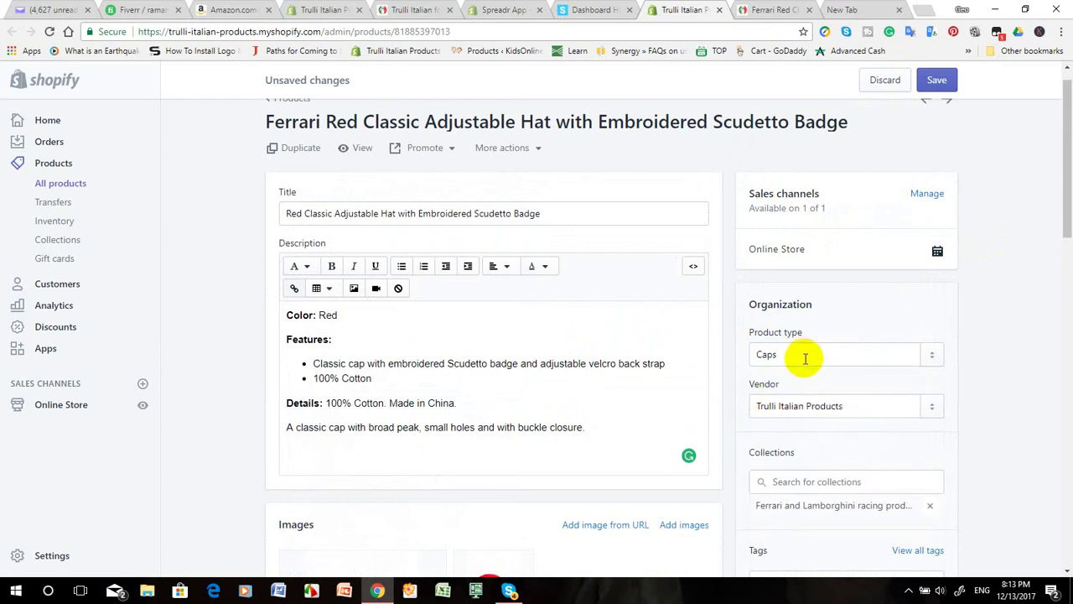
click(938, 84)
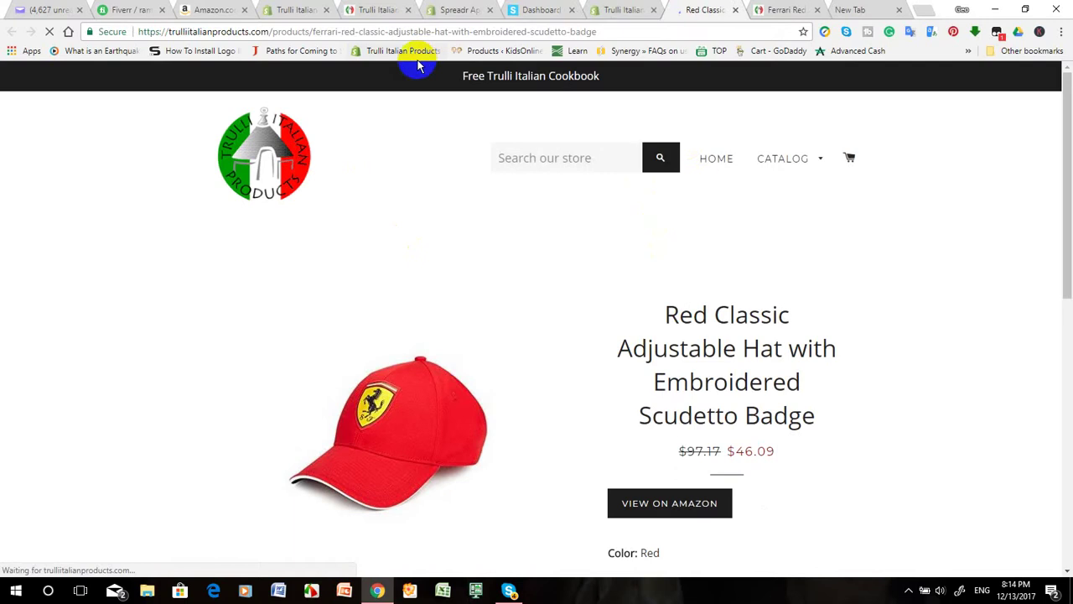
Scroll the live cap page to review the trimmed description opening with Color: Red
scroll(744, 291, down, 1)
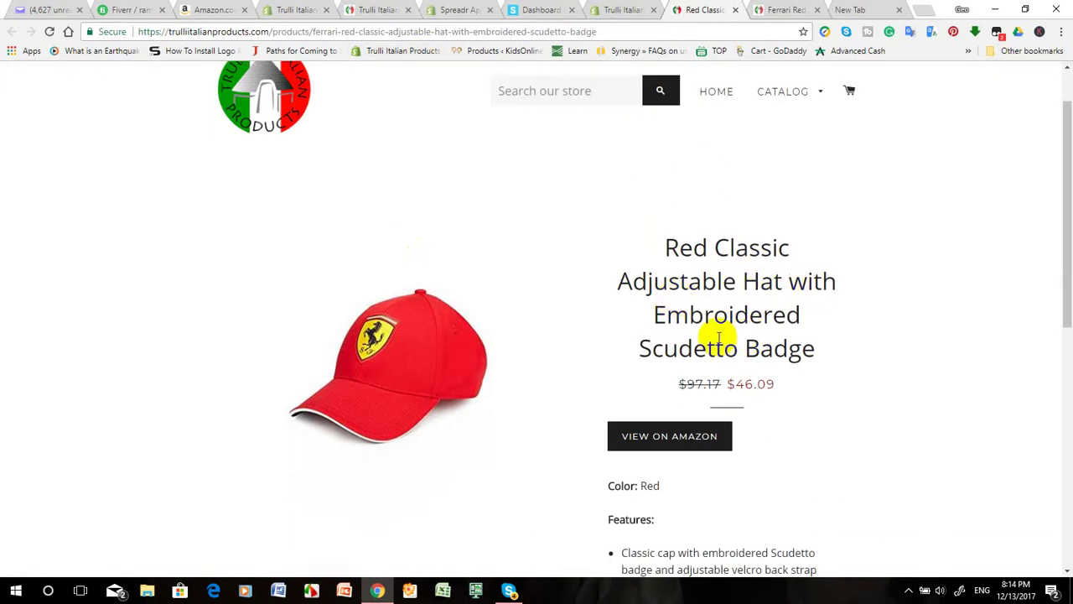
scroll(747, 343, down, 3)
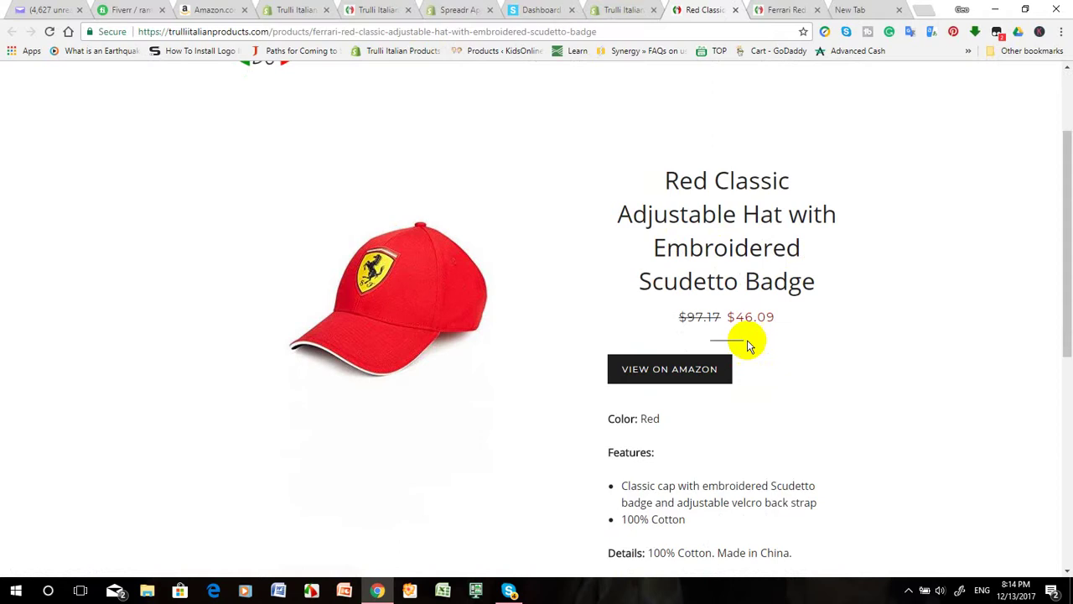
scroll(693, 362, down, 1)
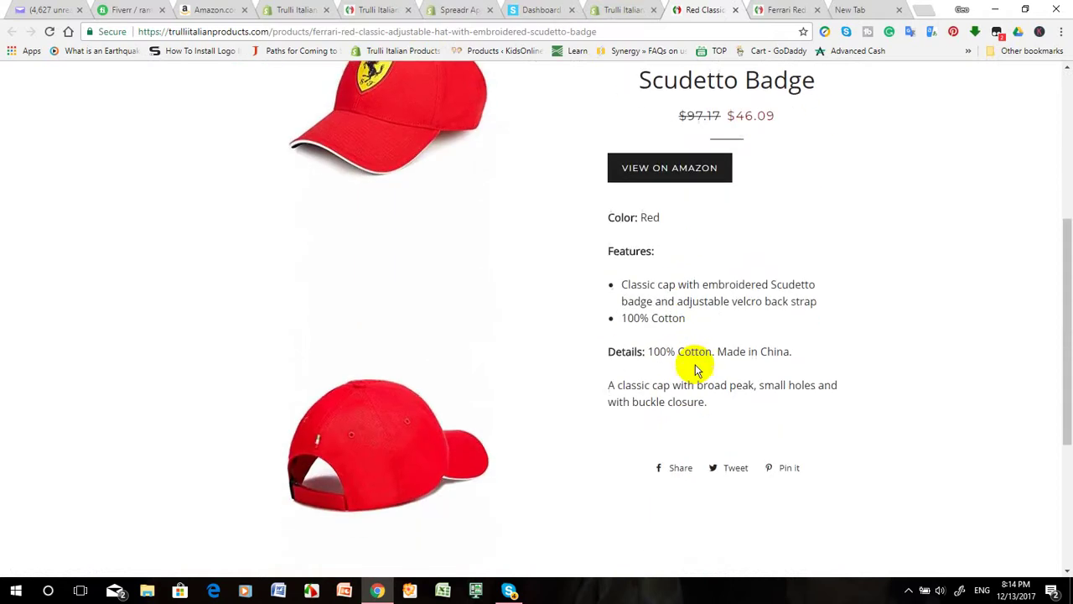
scroll(688, 366, down, 1)
scroll(686, 364, up, 4)
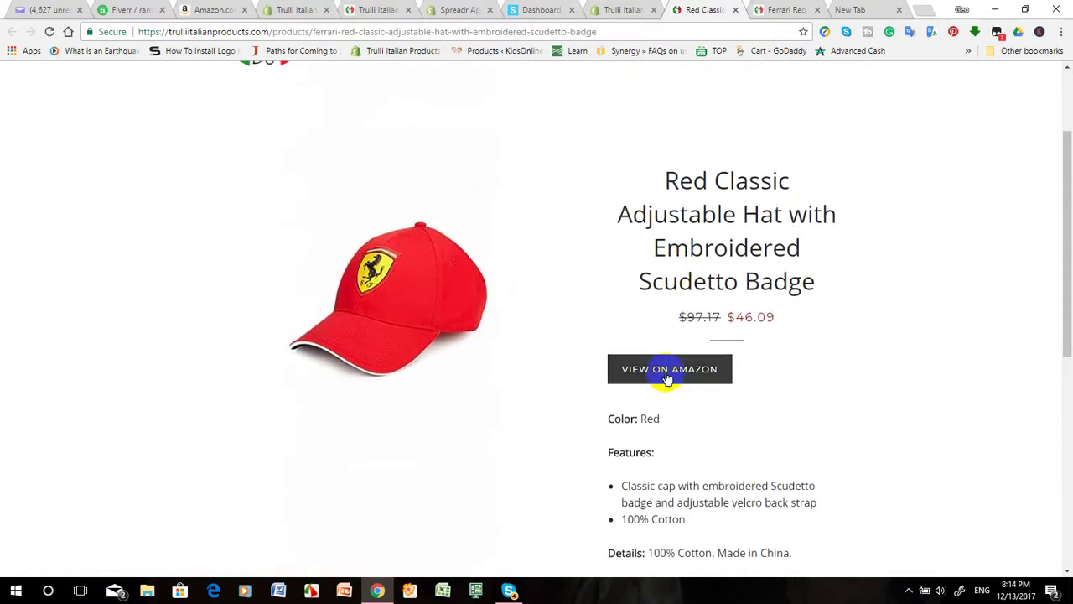